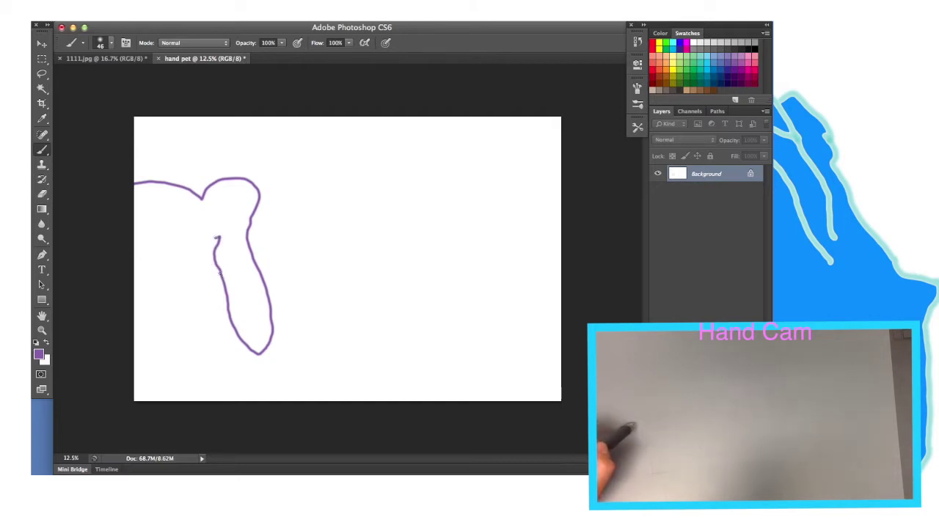
Outline the dog's jaw, eyes and nose in purple beside the ear at the canvas's left edge.
mouse_move(218, 281)
mouse_down()
mouse_move(209, 335)
mouse_move(134, 361)
mouse_up()
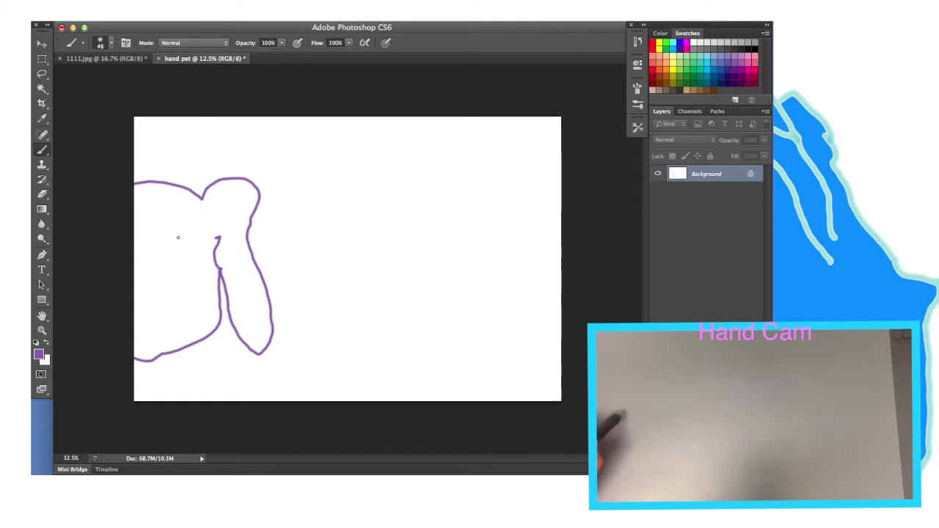
mouse_move(194, 261)
mouse_down()
mouse_move(163, 220)
mouse_move(148, 228)
mouse_move(141, 257)
mouse_move(141, 271)
mouse_move(197, 271)
mouse_up()
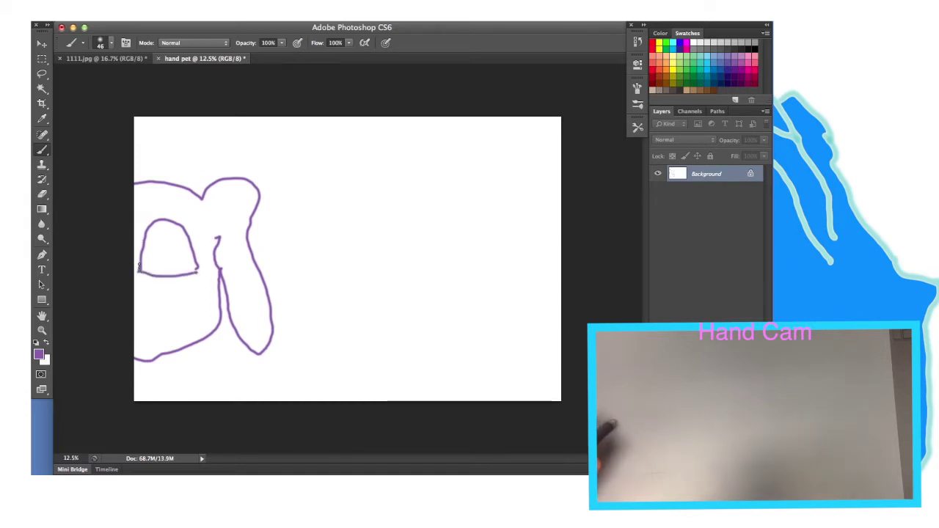
drag(138, 272, 136, 238)
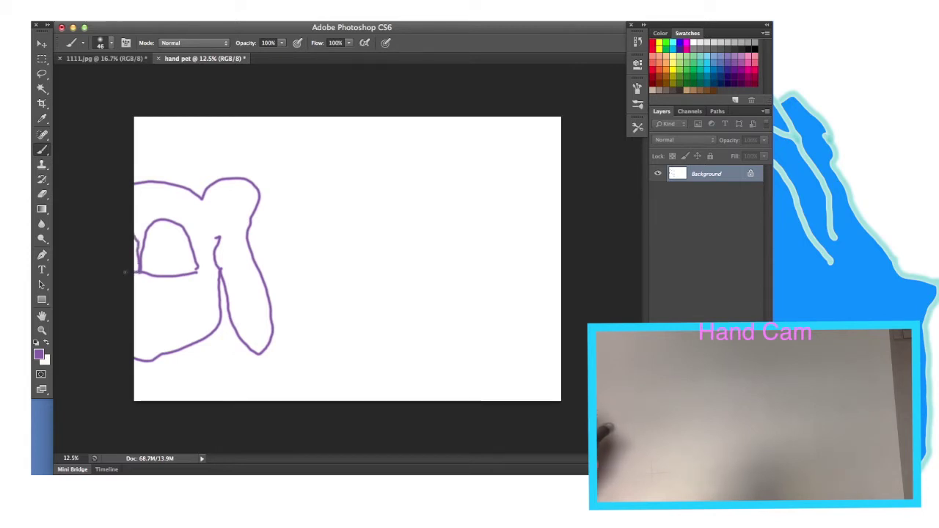
mouse_move(139, 272)
mouse_down()
mouse_move(158, 279)
mouse_move(146, 291)
mouse_move(135, 284)
mouse_up()
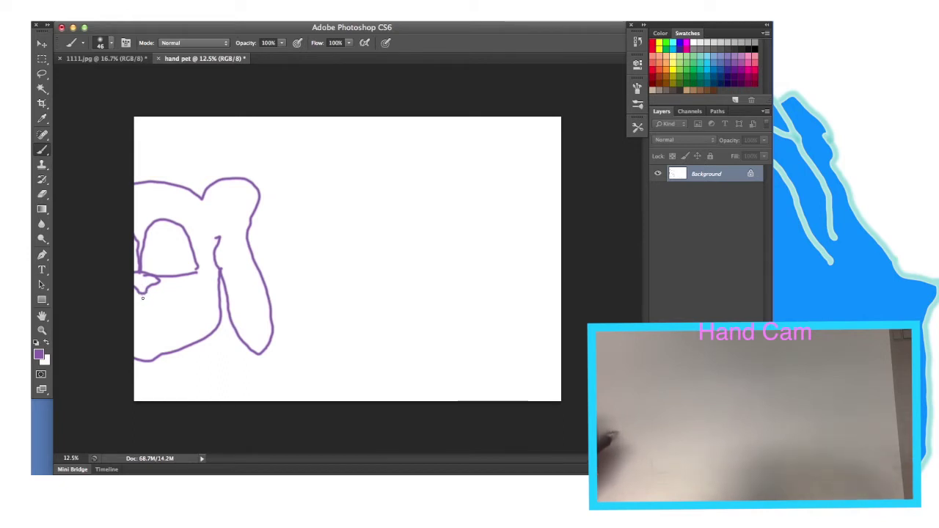
Check the hand drawing in 1111.jpg, return to the hand pet document and shade the dog's large eye purple.
click(113, 60)
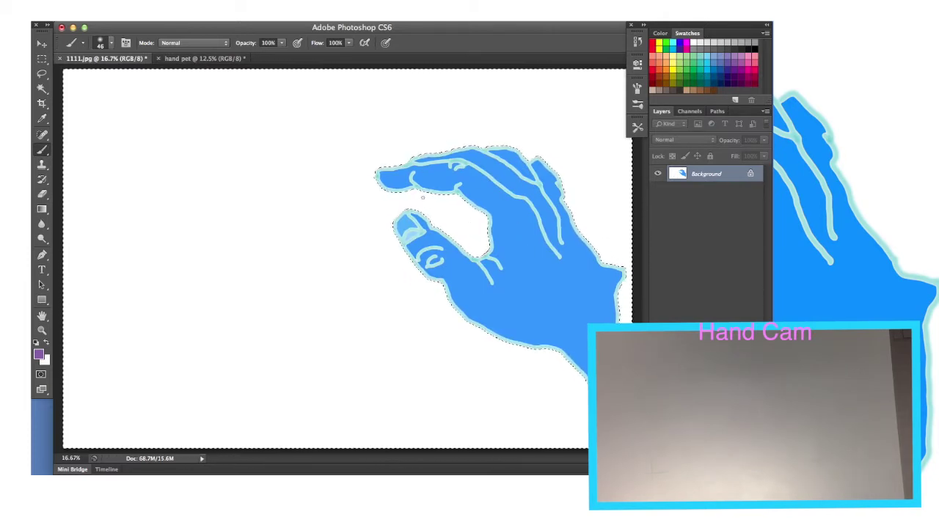
click(177, 60)
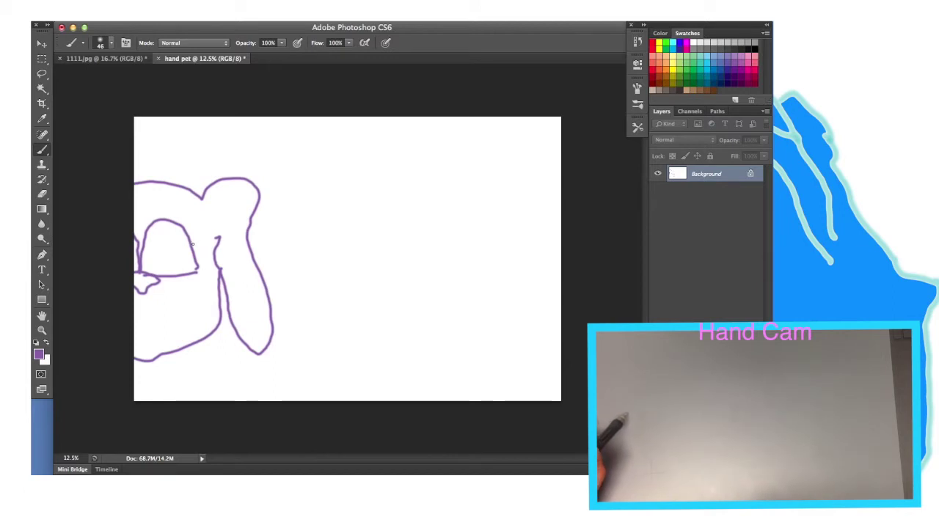
mouse_move(192, 244)
mouse_down()
mouse_move(152, 239)
mouse_move(156, 273)
mouse_move(181, 261)
mouse_move(175, 245)
mouse_move(189, 246)
mouse_move(188, 266)
mouse_move(192, 253)
mouse_move(174, 270)
mouse_move(159, 249)
mouse_move(182, 244)
mouse_move(152, 241)
mouse_move(157, 260)
mouse_move(147, 254)
mouse_move(168, 246)
mouse_move(198, 271)
mouse_move(167, 269)
mouse_up()
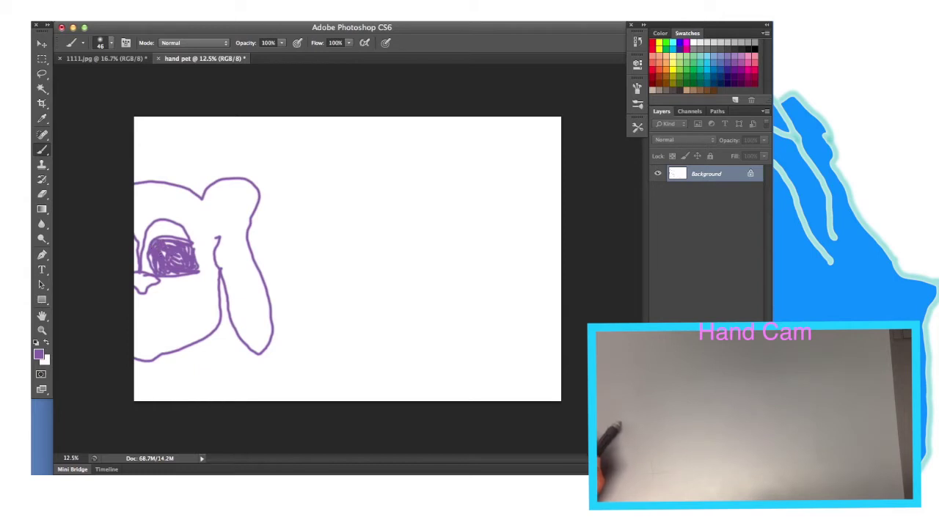
drag(150, 257, 146, 261)
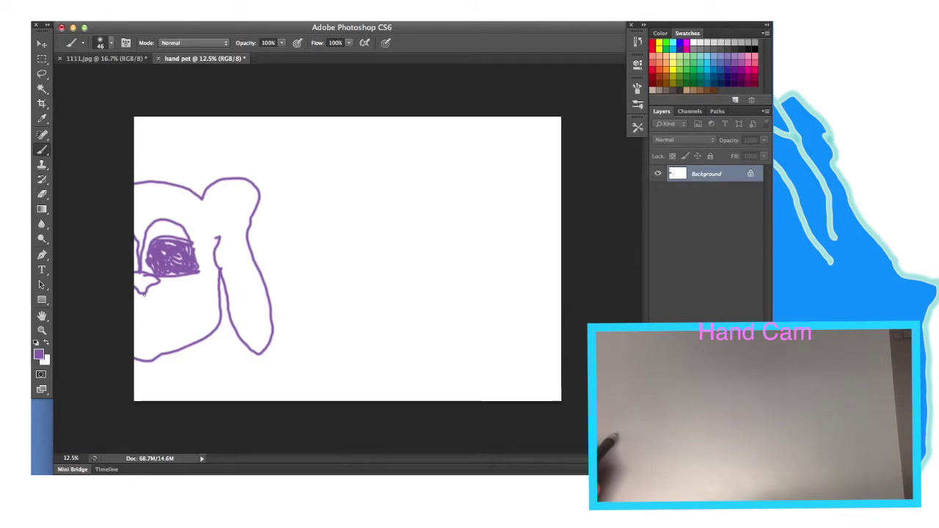
Draw the dog's rounded muzzle and its open mouth with a hanging tongue below the nose.
mouse_move(143, 292)
mouse_down()
mouse_move(146, 308)
mouse_move(196, 309)
mouse_move(198, 274)
mouse_up()
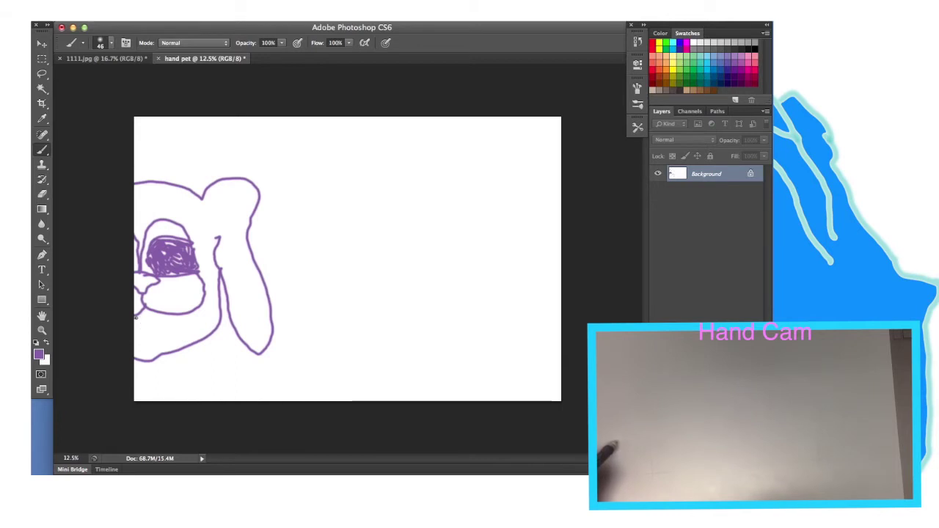
mouse_move(136, 317)
mouse_down()
mouse_move(152, 327)
mouse_move(156, 347)
mouse_move(179, 342)
mouse_up()
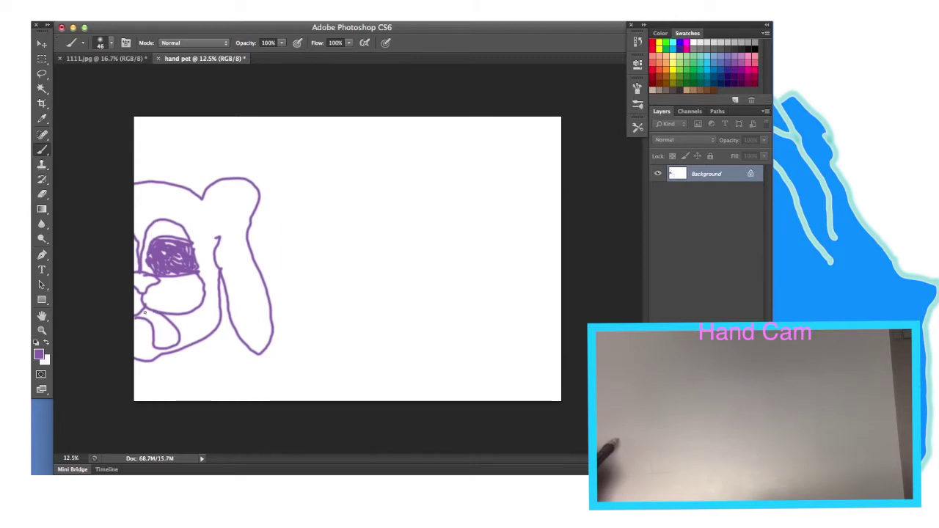
drag(157, 315, 167, 343)
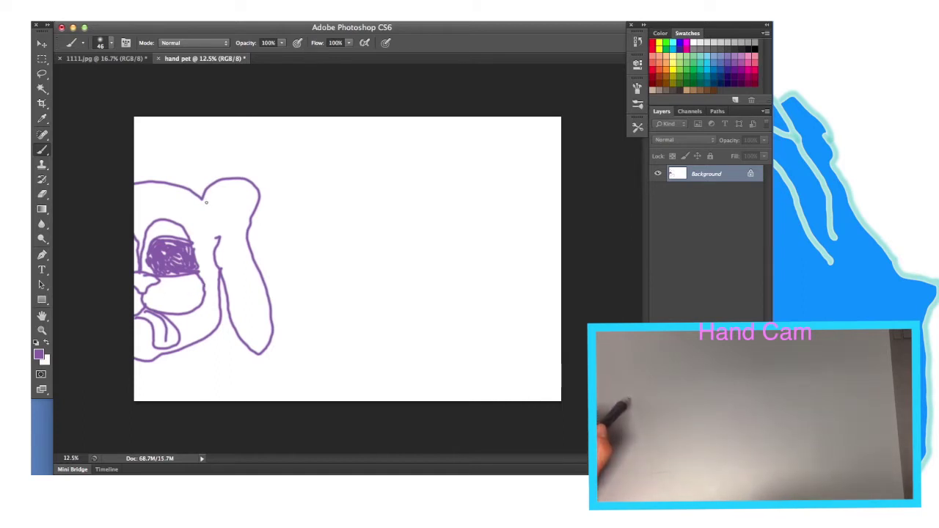
Close the ear's inner edge and outline jagged fur patches on the dog's forehead and ear.
drag(205, 198, 215, 237)
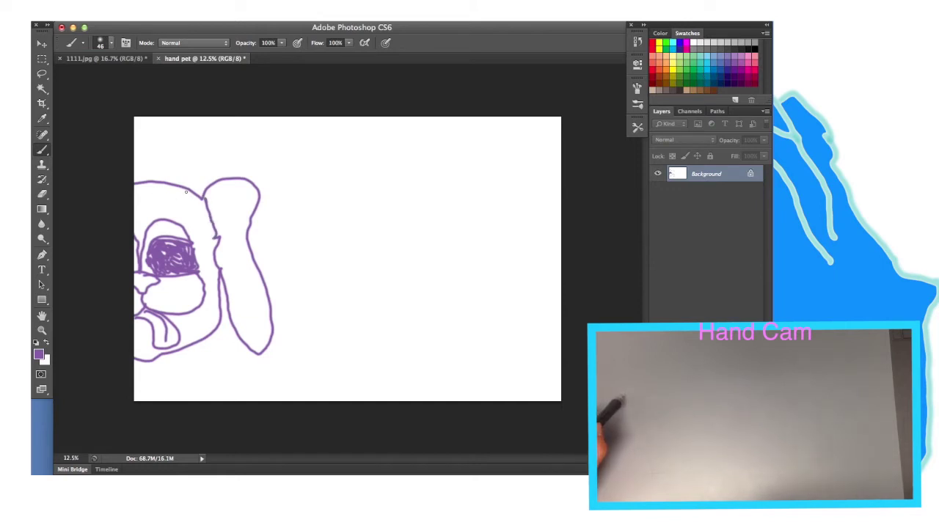
drag(187, 192, 152, 198)
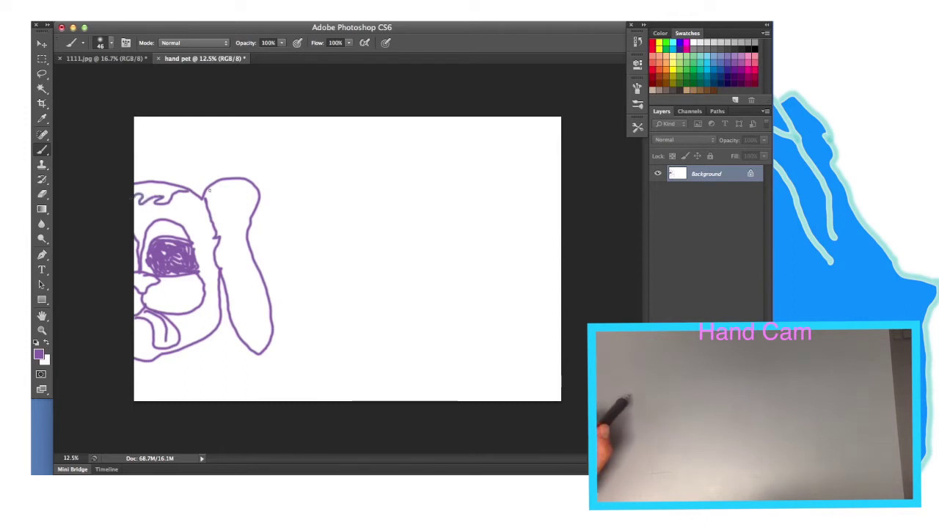
drag(229, 183, 245, 224)
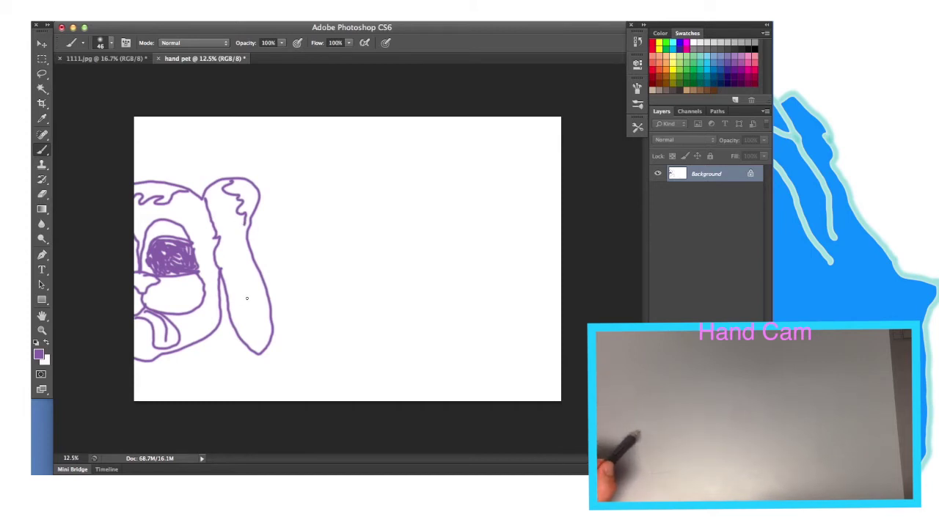
mouse_move(263, 289)
mouse_down()
mouse_move(247, 293)
mouse_move(249, 325)
mouse_up()
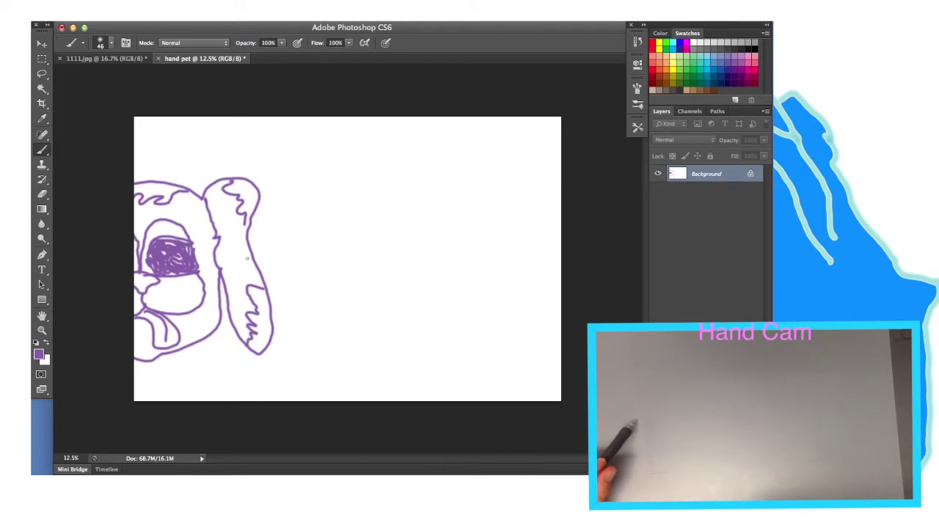
mouse_move(219, 265)
mouse_down()
mouse_move(236, 271)
mouse_move(230, 302)
mouse_up()
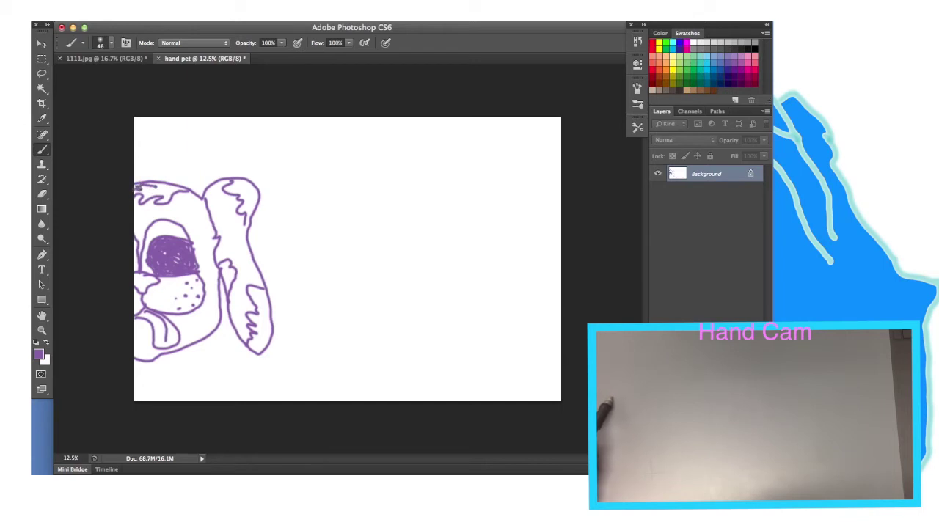
Scribble purple shading into the fur patches on the dog's forehead and along the ear.
mouse_move(143, 189)
mouse_down()
mouse_move(161, 187)
mouse_move(163, 201)
mouse_up()
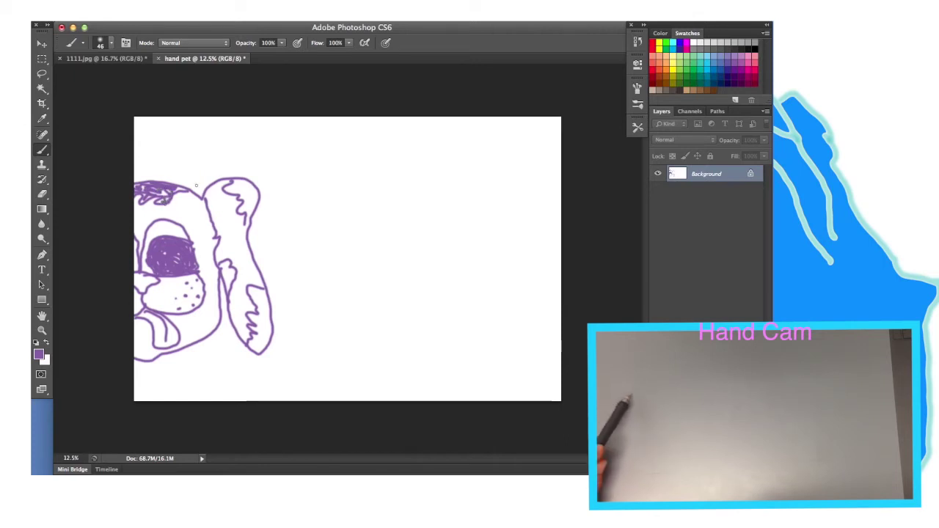
drag(240, 183, 246, 195)
mouse_move(244, 184)
mouse_down()
mouse_move(236, 192)
mouse_move(256, 196)
mouse_up()
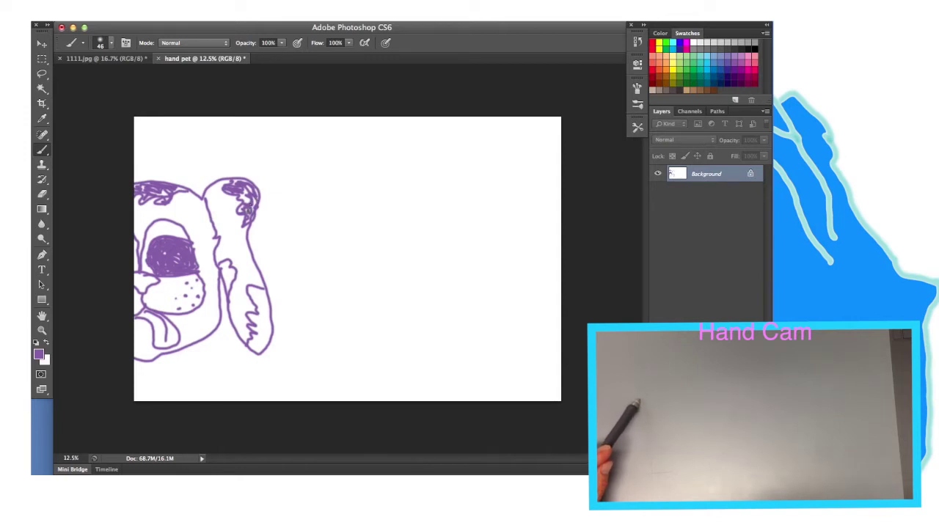
drag(255, 203, 251, 198)
drag(246, 196, 242, 192)
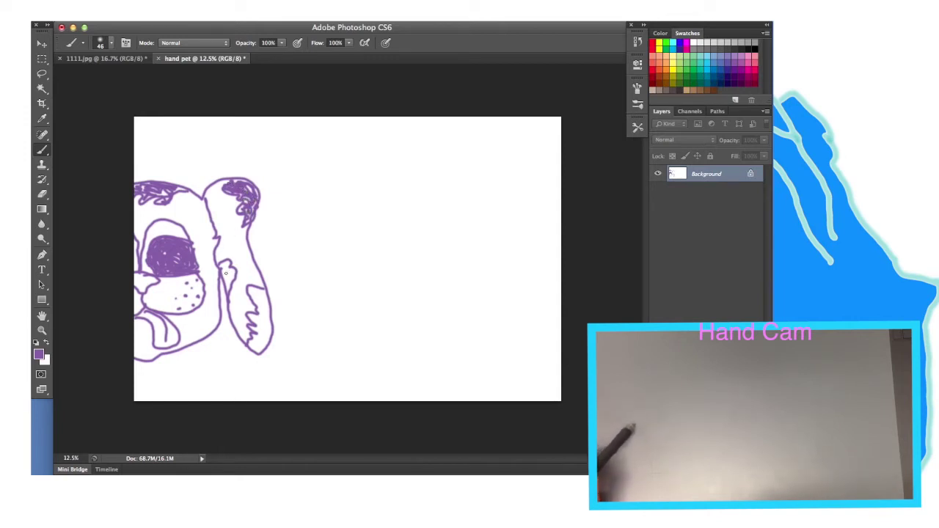
mouse_move(225, 264)
mouse_down()
mouse_move(227, 289)
mouse_move(225, 280)
mouse_move(255, 302)
mouse_move(266, 293)
mouse_move(270, 313)
mouse_move(256, 292)
mouse_move(264, 300)
mouse_move(251, 317)
mouse_move(264, 333)
mouse_move(269, 316)
mouse_move(248, 347)
mouse_up()
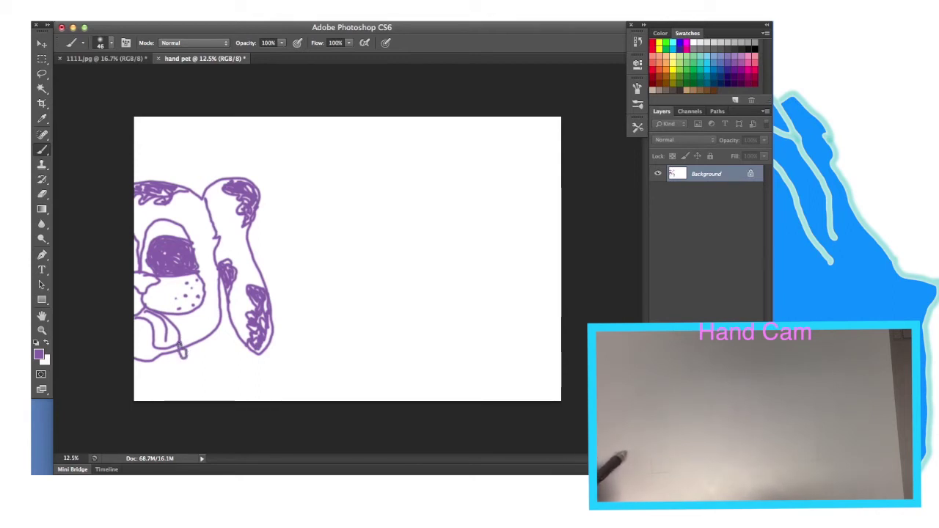
Add purple drool drops and a neck line below the head, and colour the nose and tongue magenta.
drag(168, 366, 169, 374)
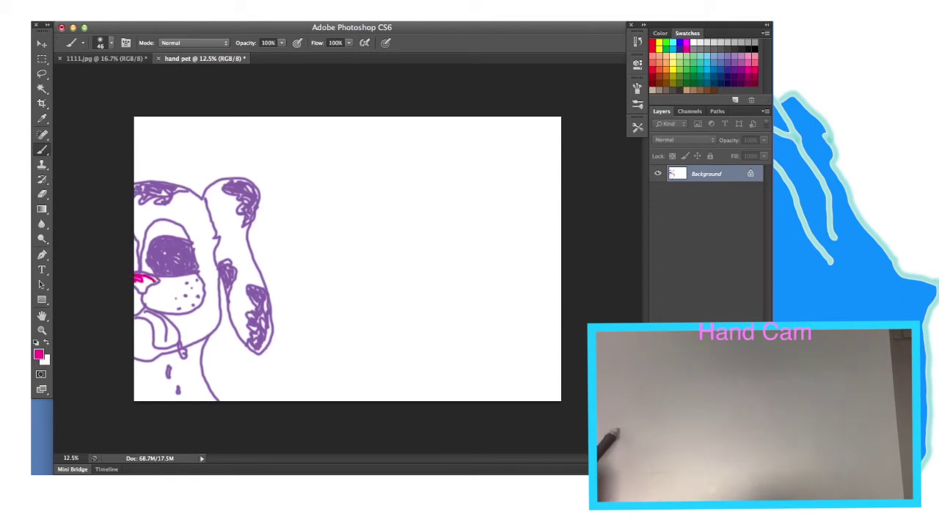
drag(143, 279, 154, 284)
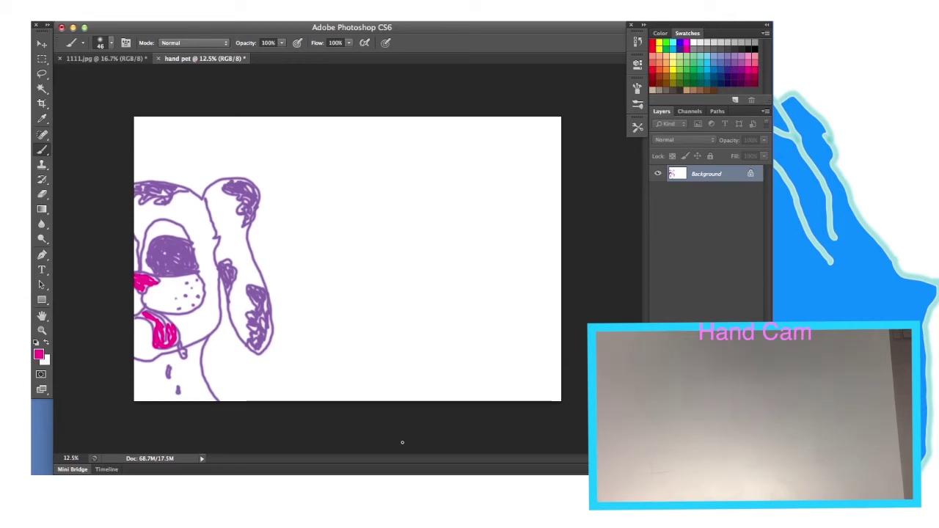
Save the dog drawing to the Desktop as a JPEG named with a long row of 1s, at quality 6.
click(37, 14)
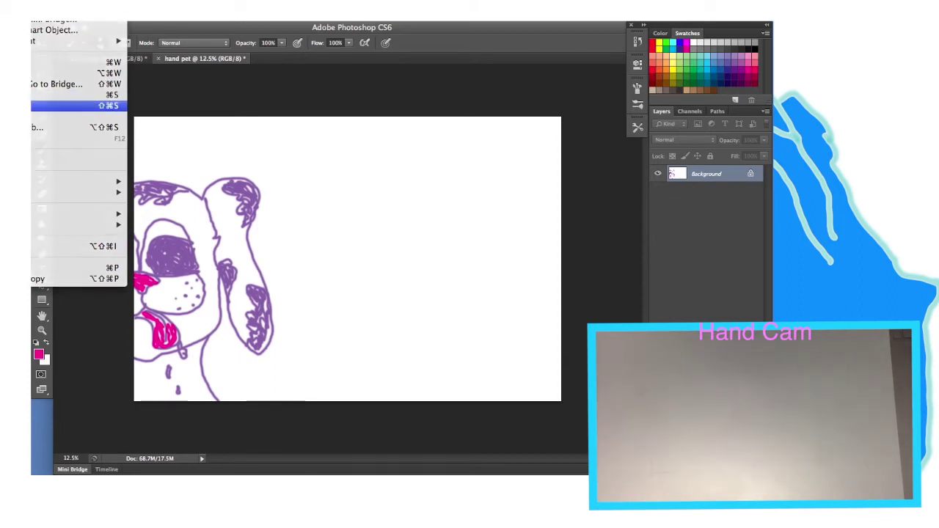
click(74, 106)
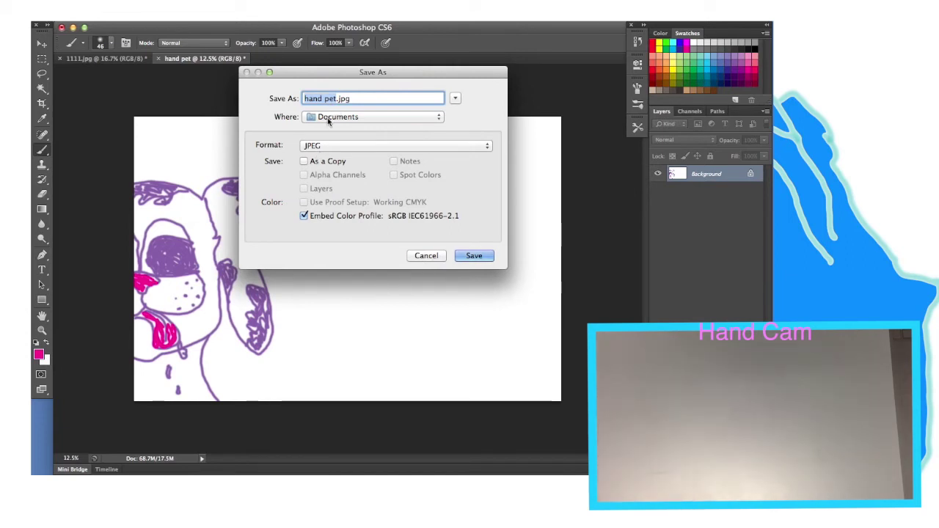
text(11111111)
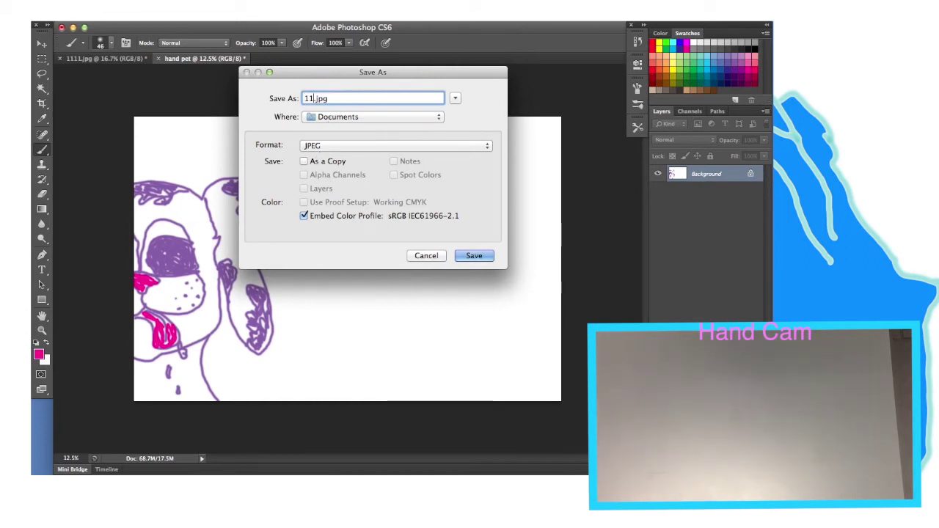
text(11111111111111111)
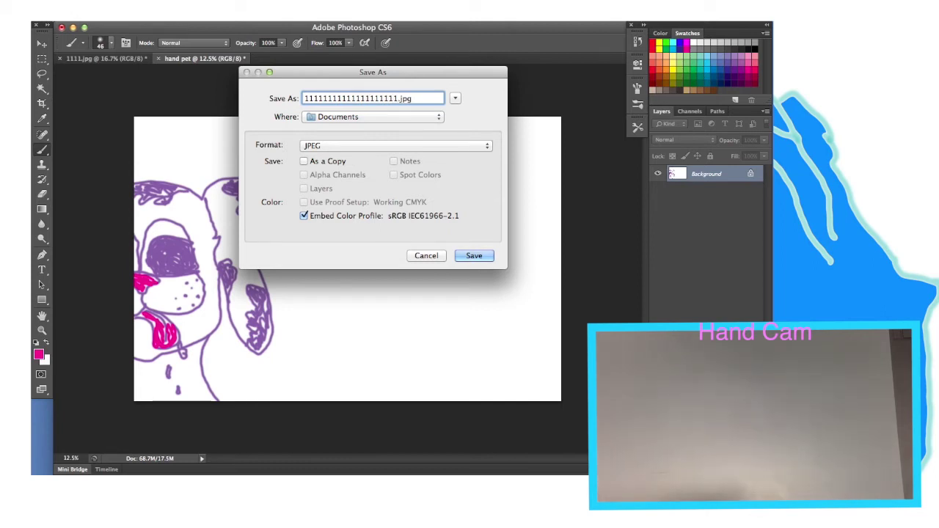
click(312, 120)
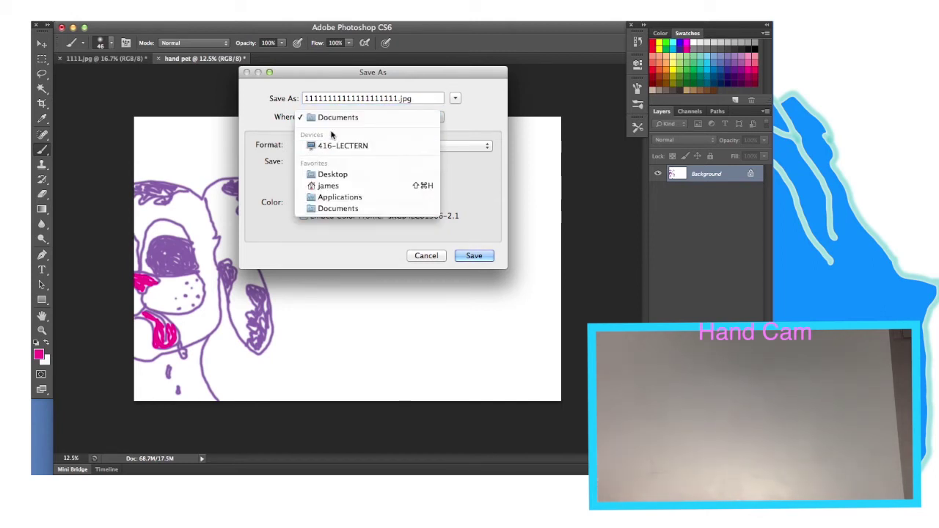
click(336, 177)
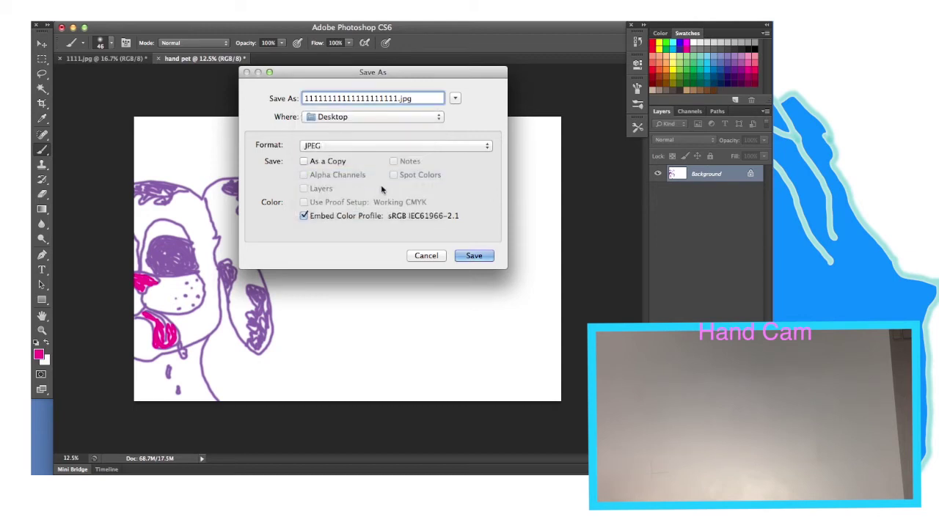
click(474, 256)
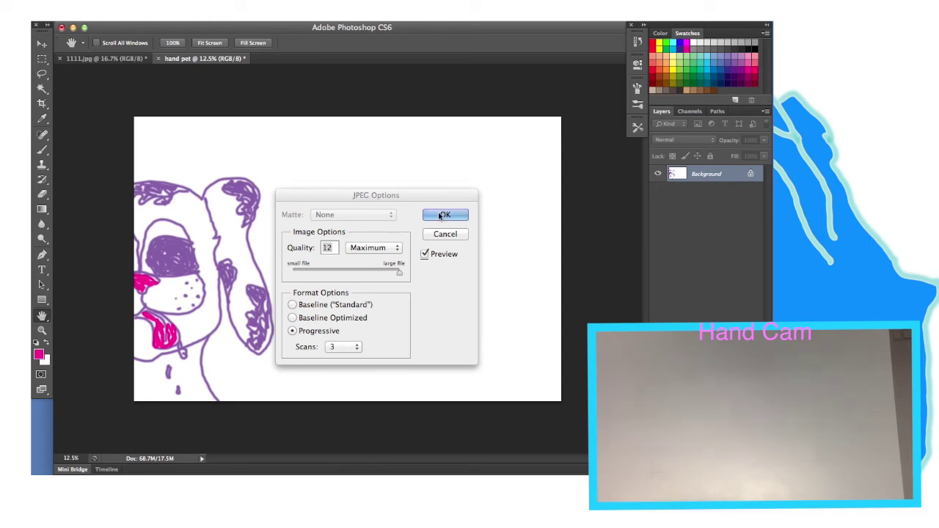
text(6)
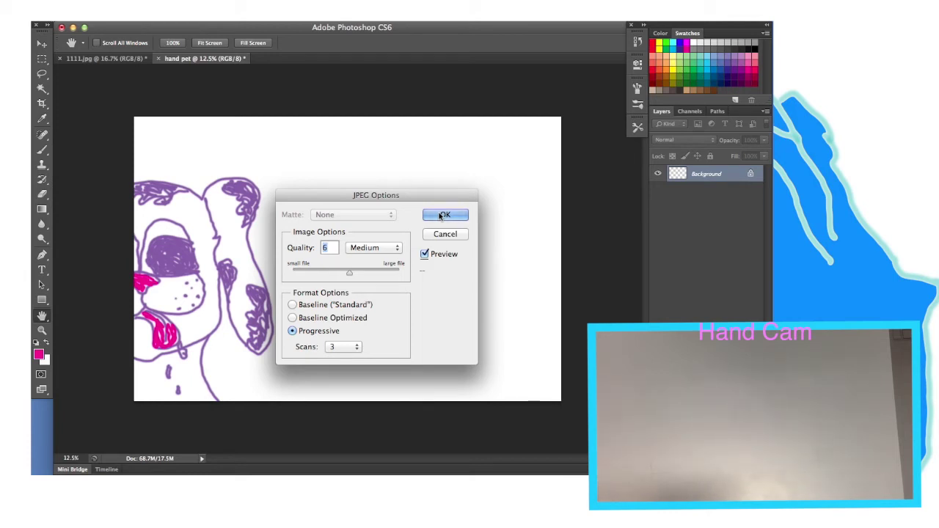
click(443, 215)
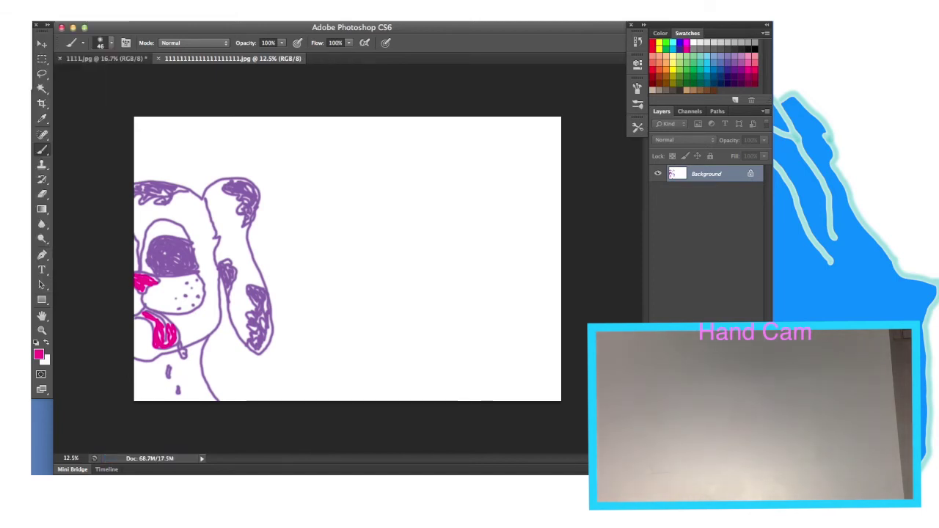
Switch to the desktop and copy the newly saved JPEG onto the Extra drive.
key(super+h)
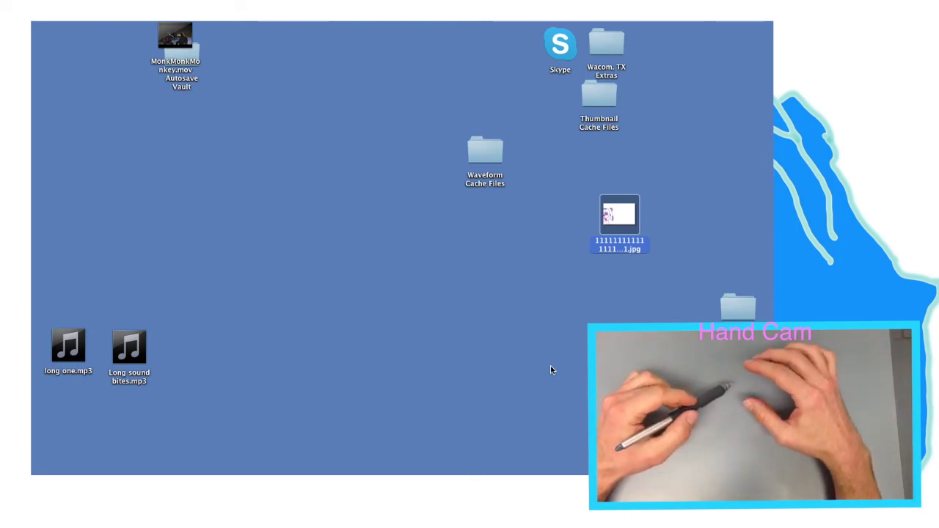
click(494, 335)
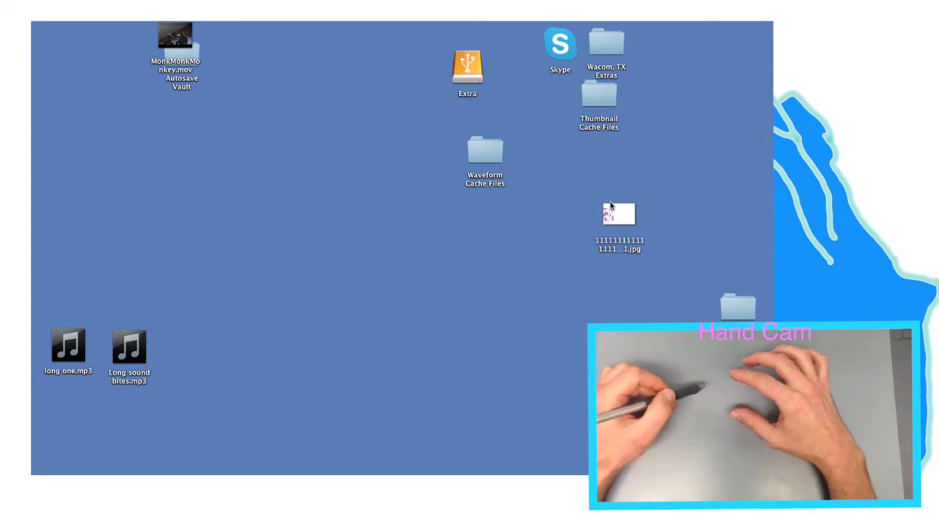
drag(618, 214, 687, 70)
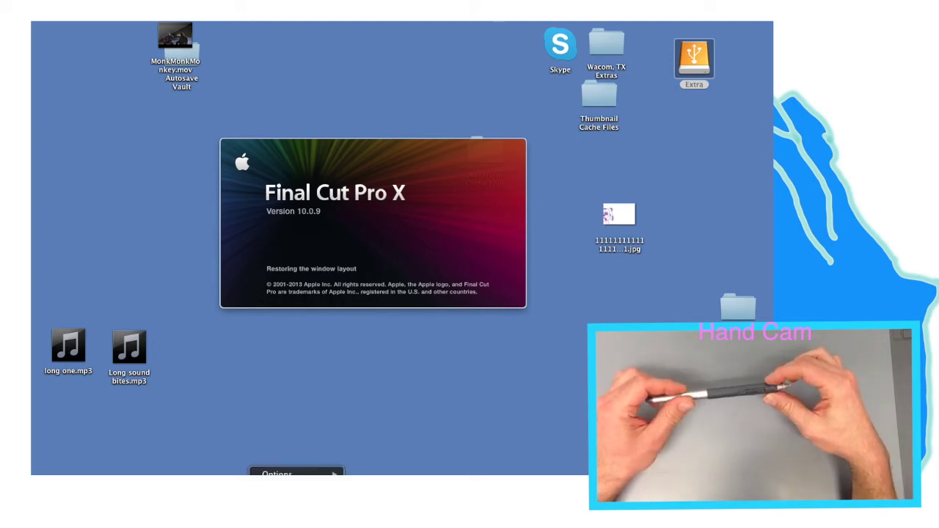
Quit Photoshop, discarding the unsaved changes to 1111.jpg.
click(306, 474)
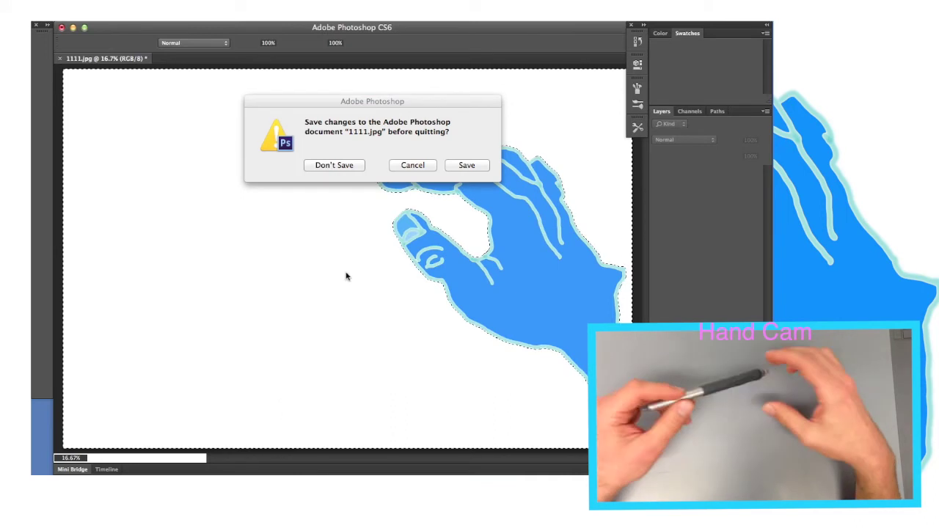
click(349, 166)
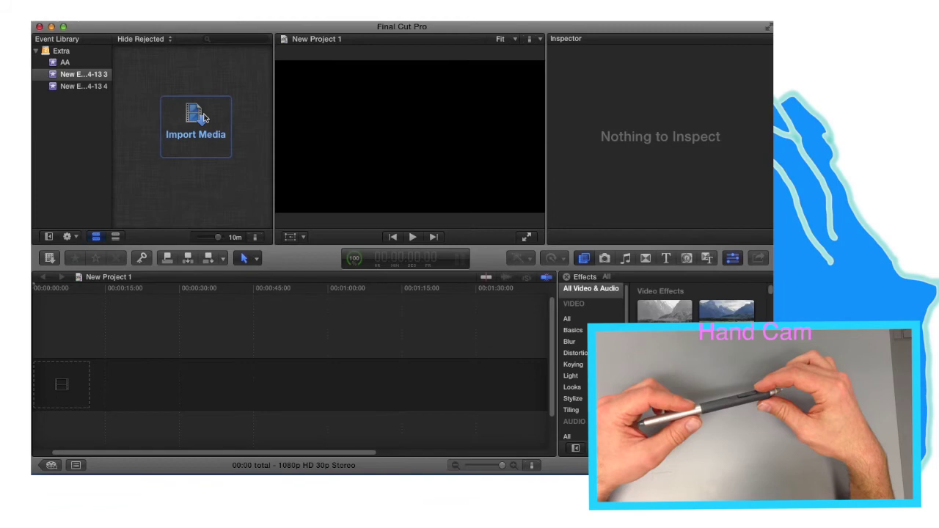
Import 1111.jpg and the dog JPEG named with a long row of 1s from the Extra drive into the selected event.
click(203, 118)
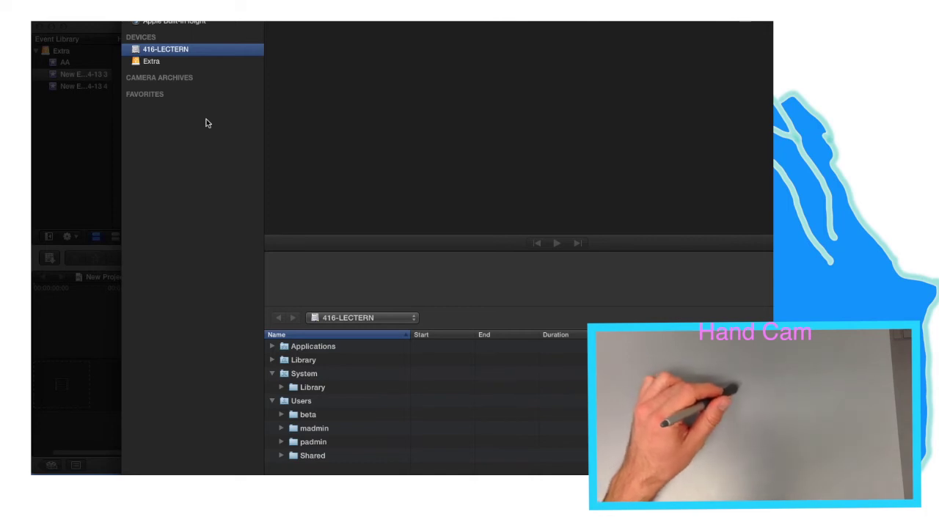
click(163, 62)
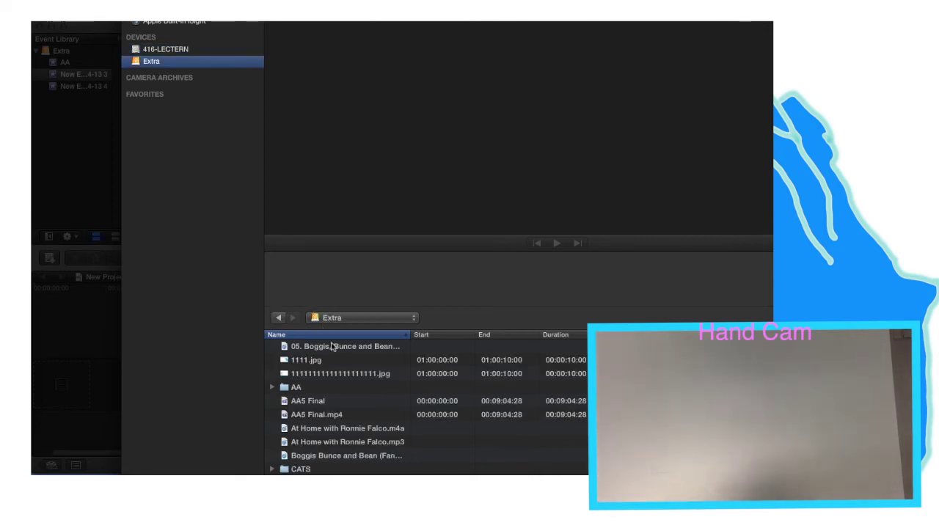
click(313, 360)
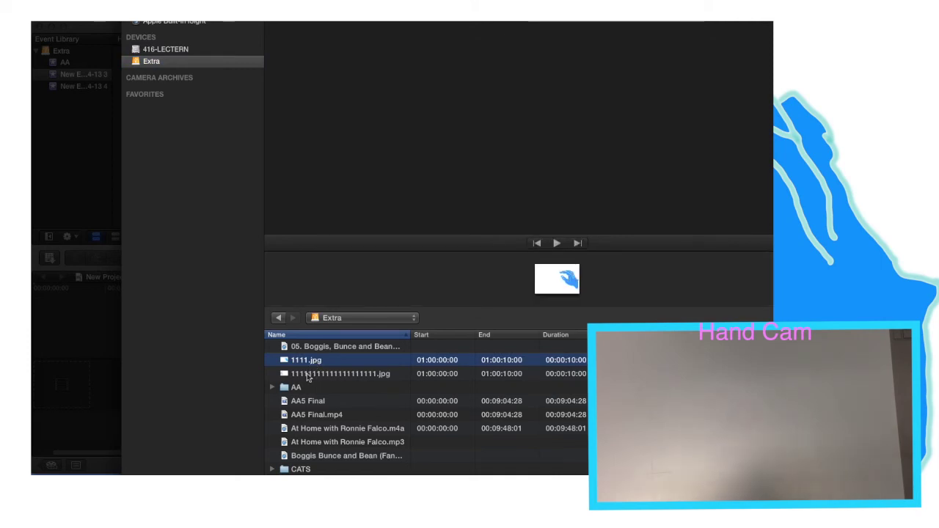
shift+click(309, 375)
key(Return)
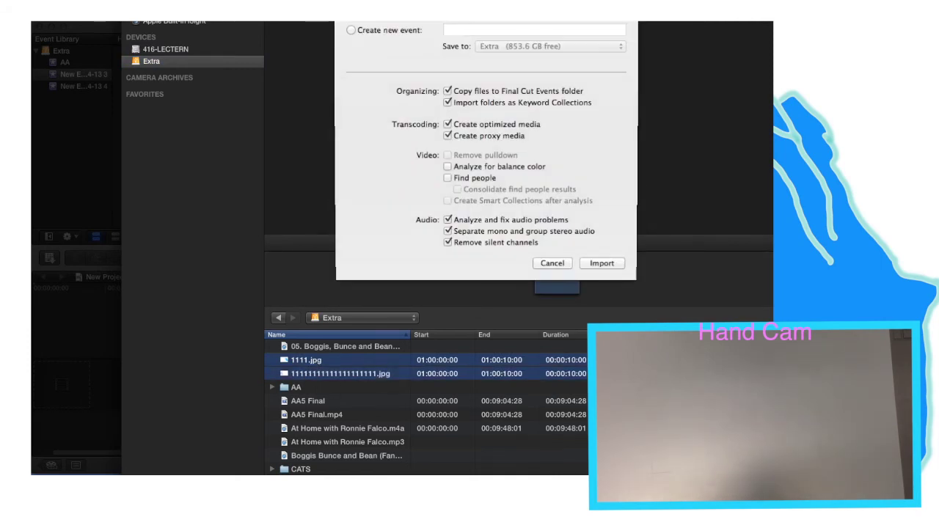
click(602, 276)
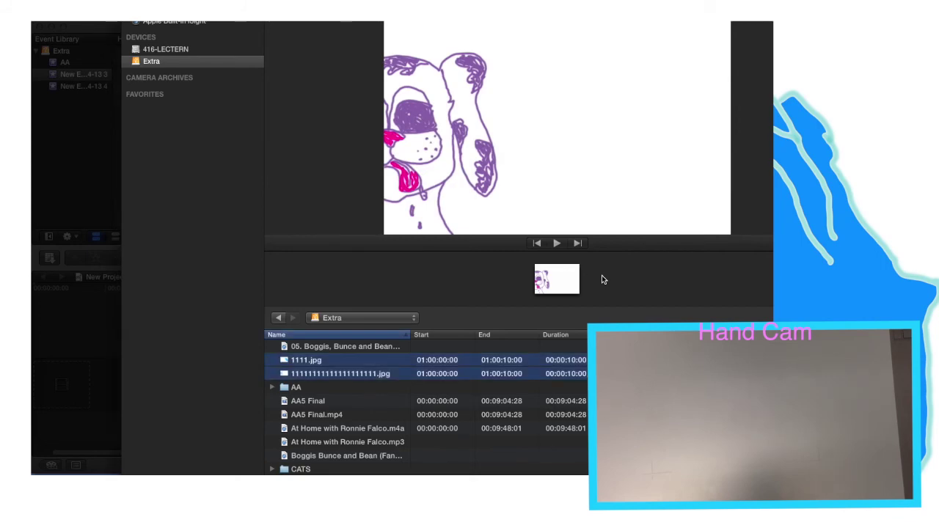
key(Return)
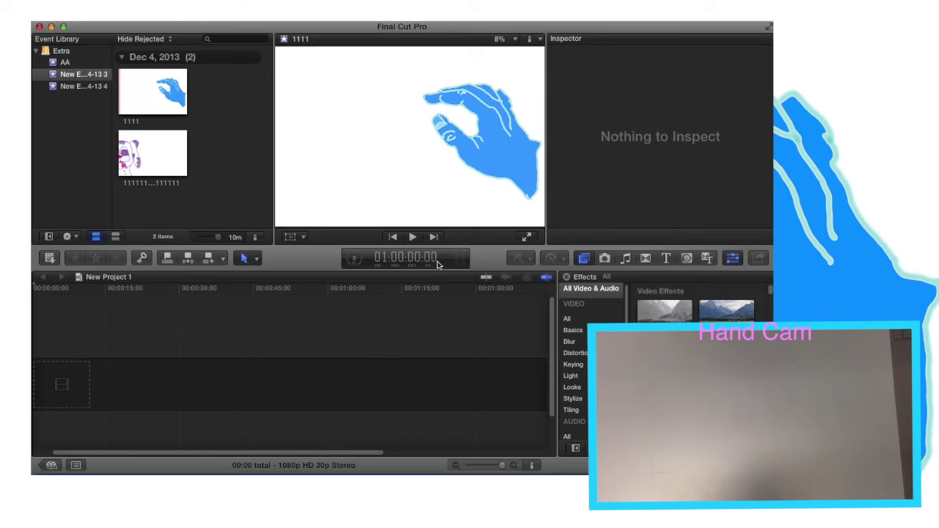
Add the dog image to the start of the New Project 1 timeline, with video properties 1080p HD, 1920x1080 at 30p.
click(139, 157)
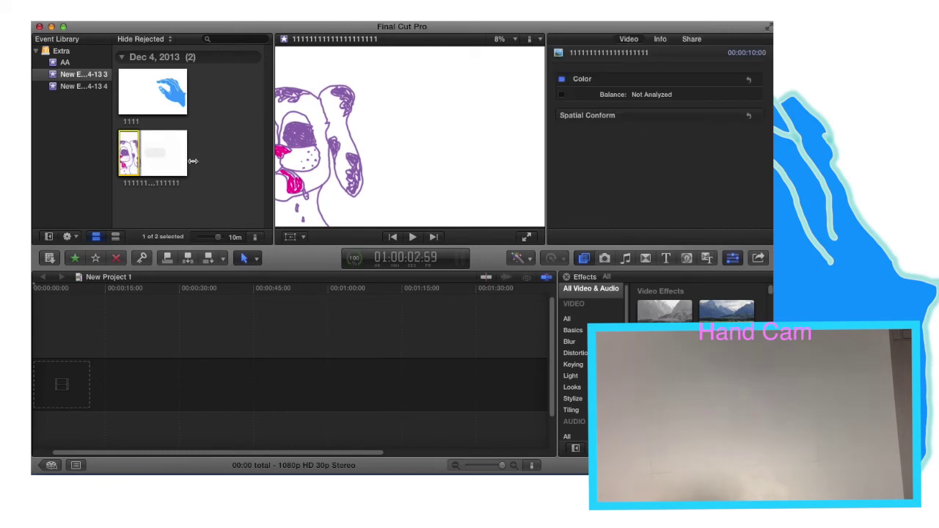
drag(192, 161, 88, 327)
drag(33, 416, 55, 381)
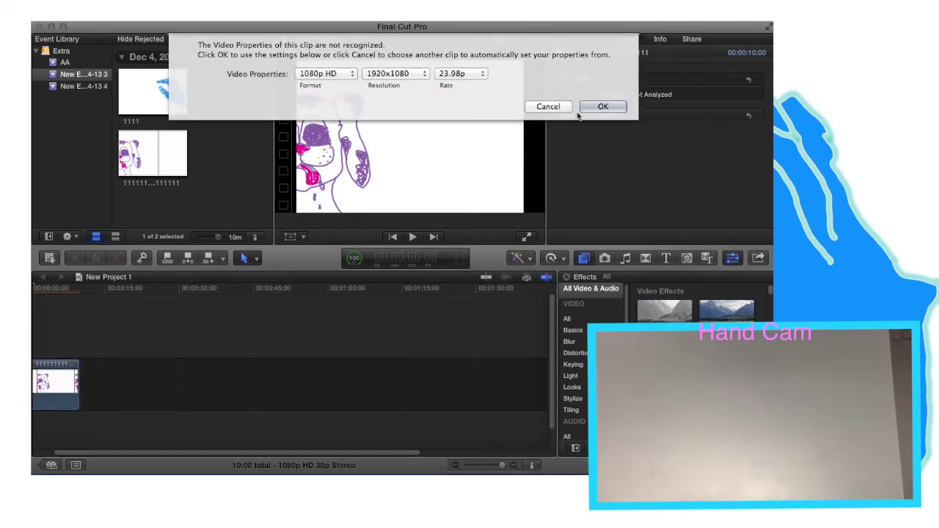
click(470, 75)
click(472, 74)
click(473, 75)
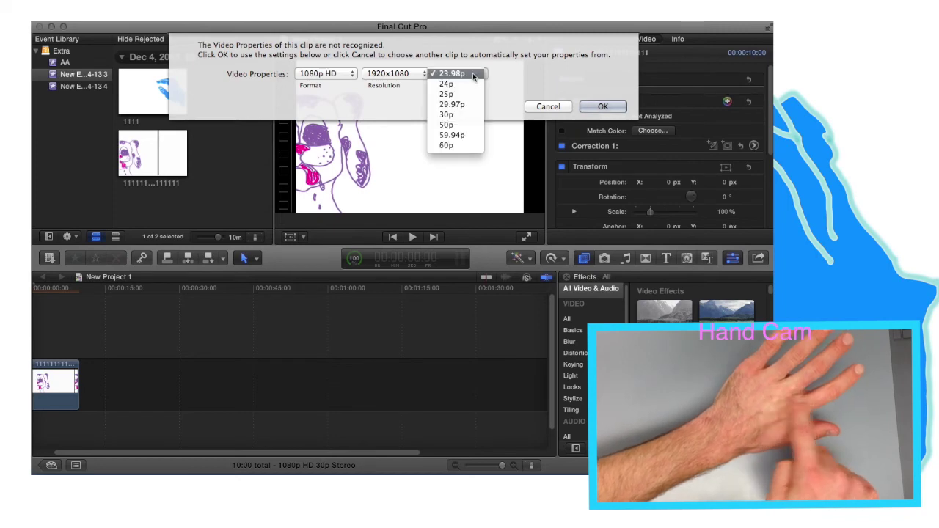
click(448, 114)
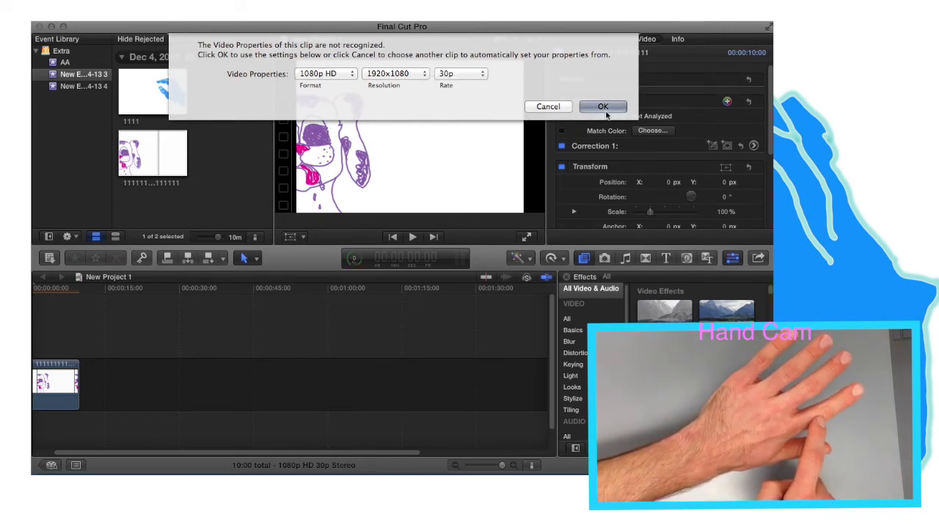
click(604, 108)
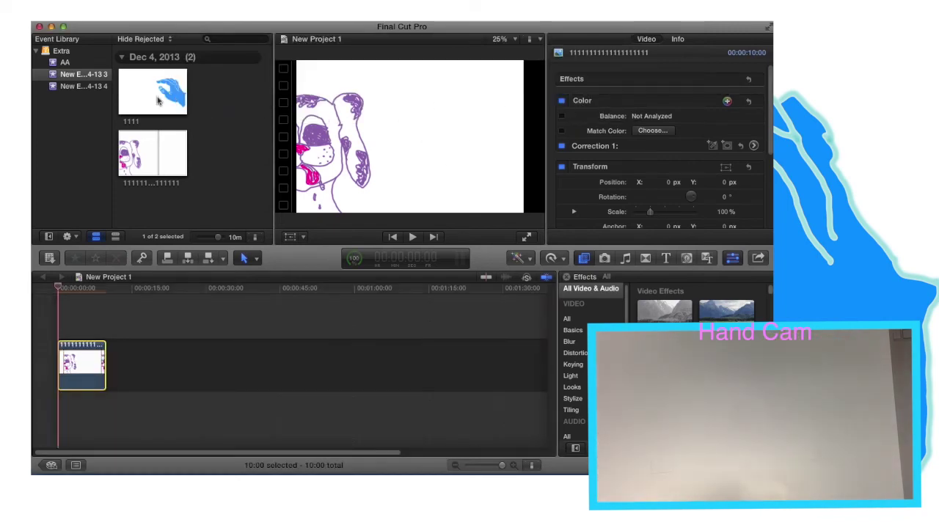
Connect the hand image 1111 above the dog clip at the start of the timeline.
drag(144, 94, 168, 88)
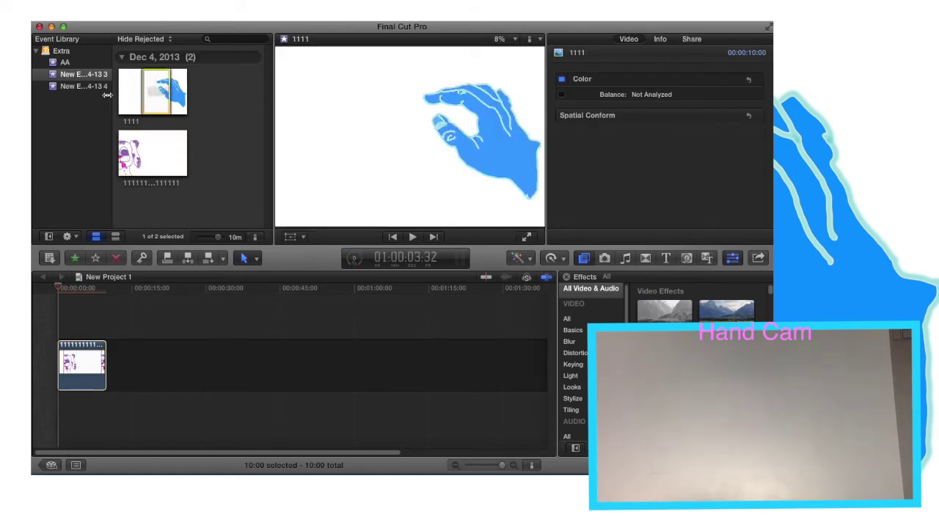
drag(145, 92, 120, 91)
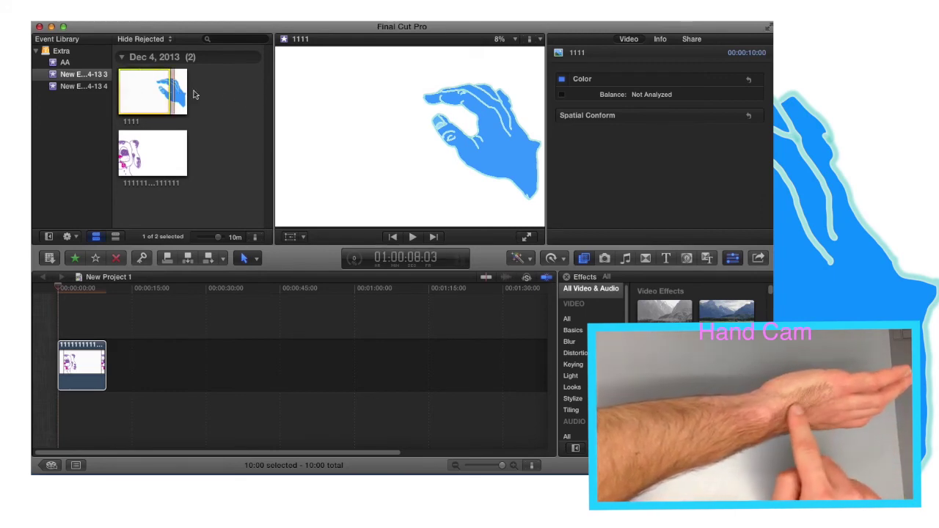
drag(170, 93, 105, 309)
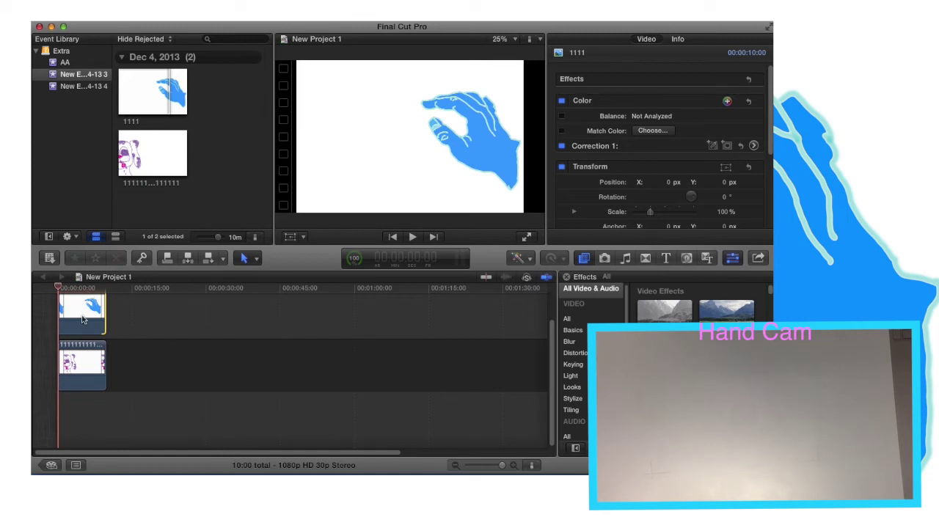
Crop the hand clip in Trim mode close around the hand, cutting the empty white area so the dog shows.
click(291, 237)
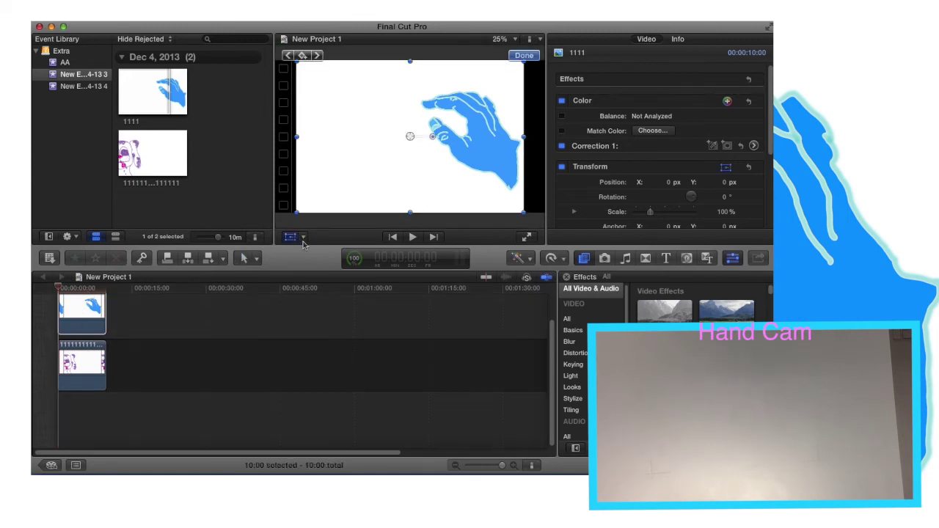
click(303, 236)
click(321, 266)
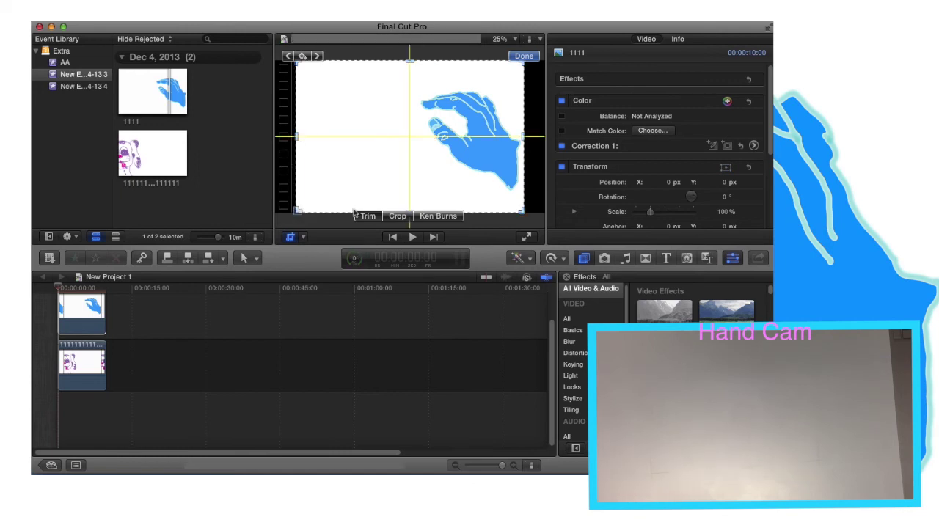
mouse_move(297, 213)
mouse_down()
mouse_move(374, 211)
mouse_move(418, 191)
mouse_up()
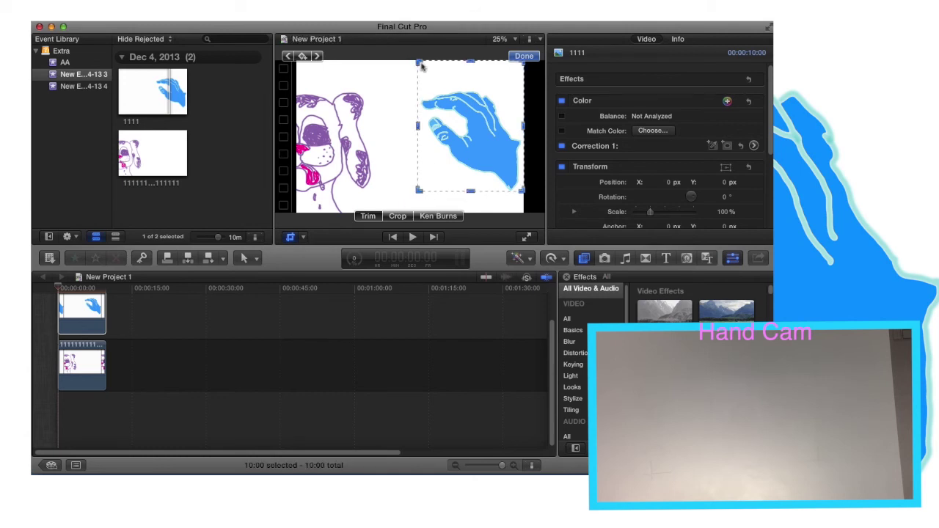
drag(420, 66, 418, 85)
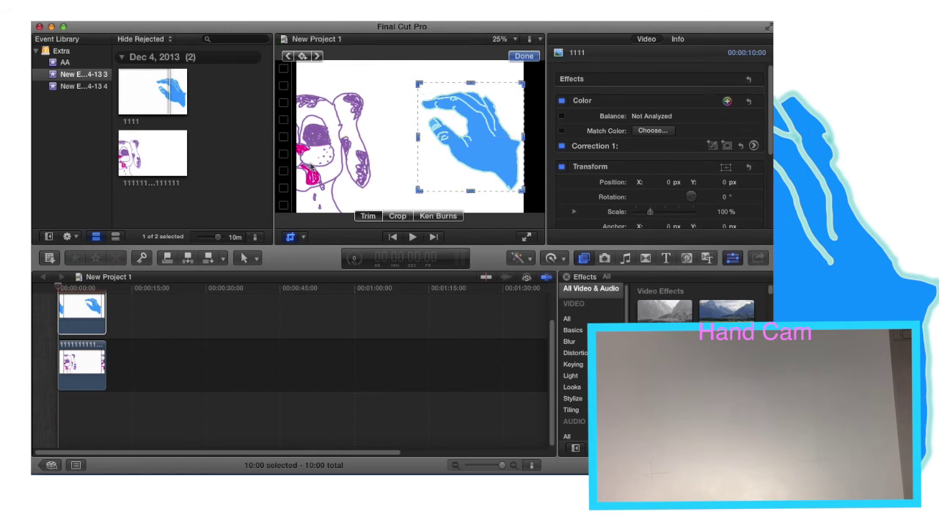
Transform the hand clip to a scale of about 100.04% and a position of about X 64.5, Y 138.3 px.
click(304, 238)
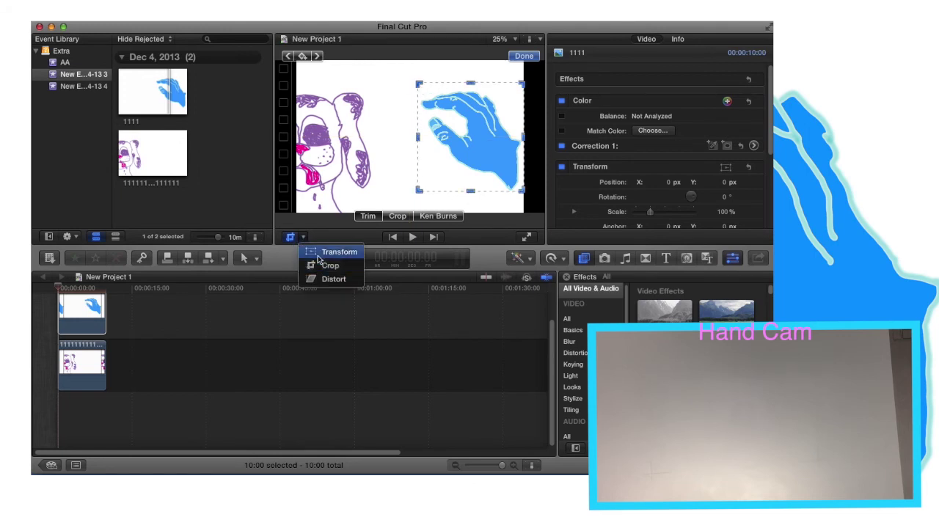
click(319, 255)
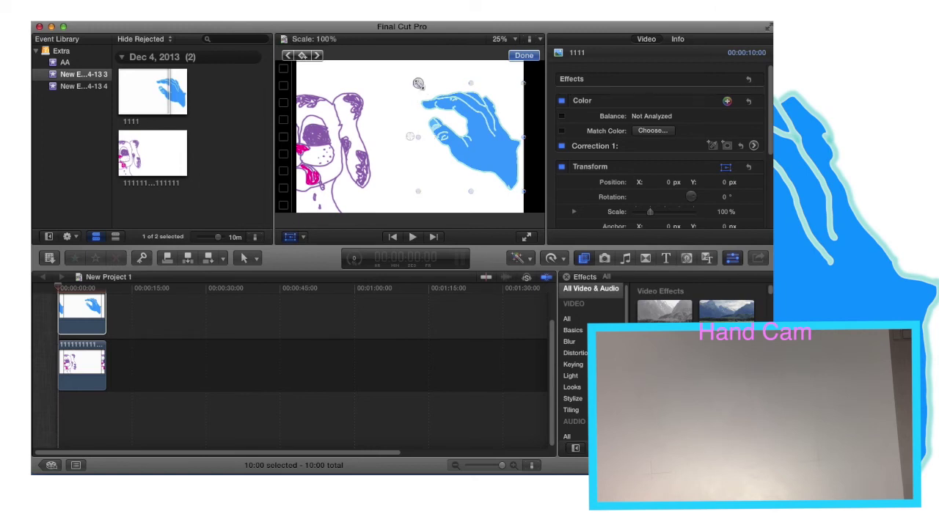
mouse_move(418, 83)
mouse_down()
mouse_move(411, 53)
mouse_move(400, 92)
mouse_move(403, 74)
mouse_move(419, 83)
mouse_up()
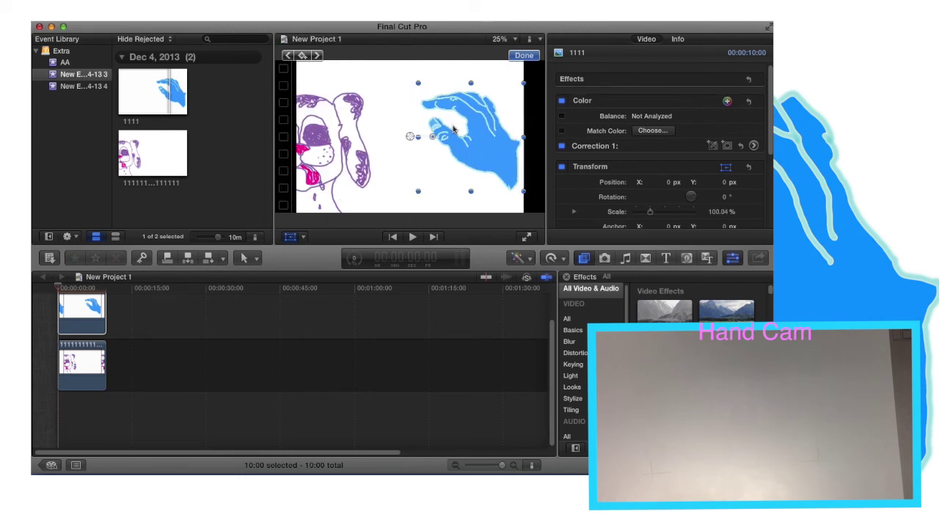
drag(453, 129, 463, 110)
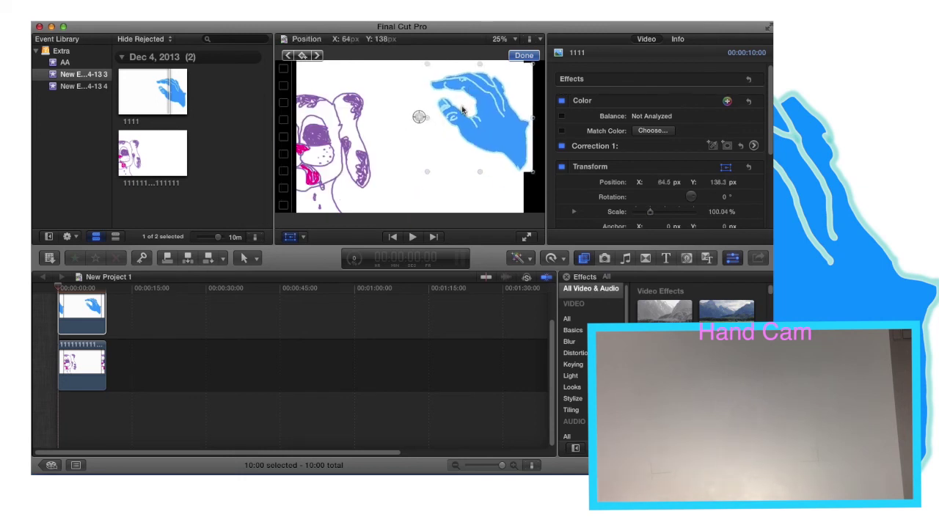
At the start of the hand clip, move the hand to about X 186.6, Y 174.7 px and add a transform keyframe.
click(67, 379)
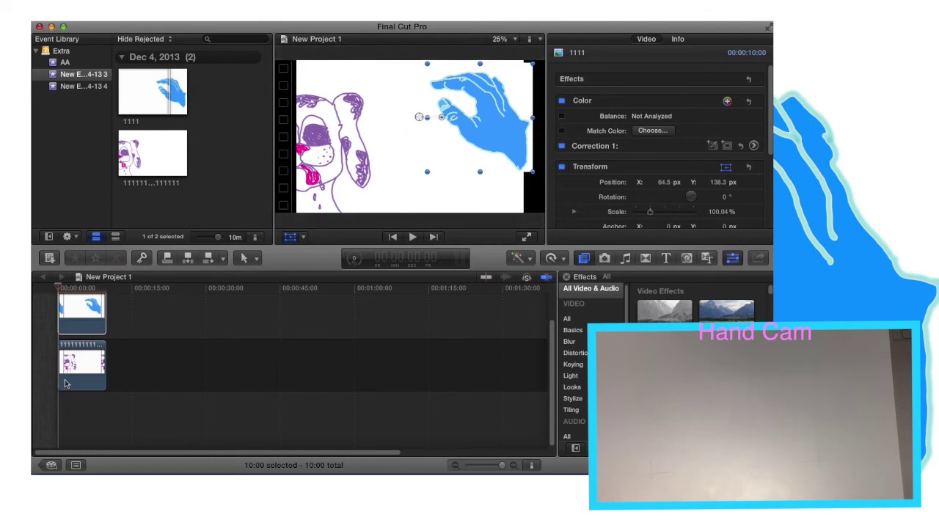
click(72, 307)
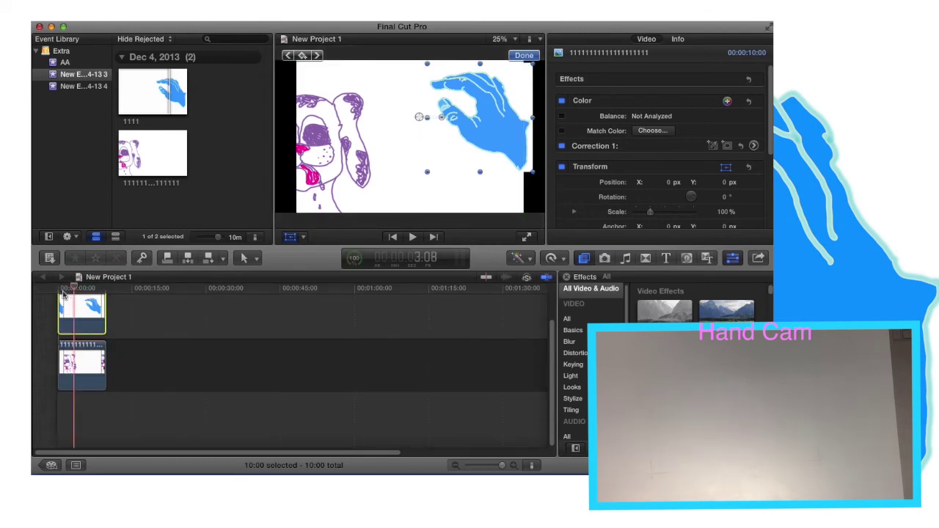
click(60, 289)
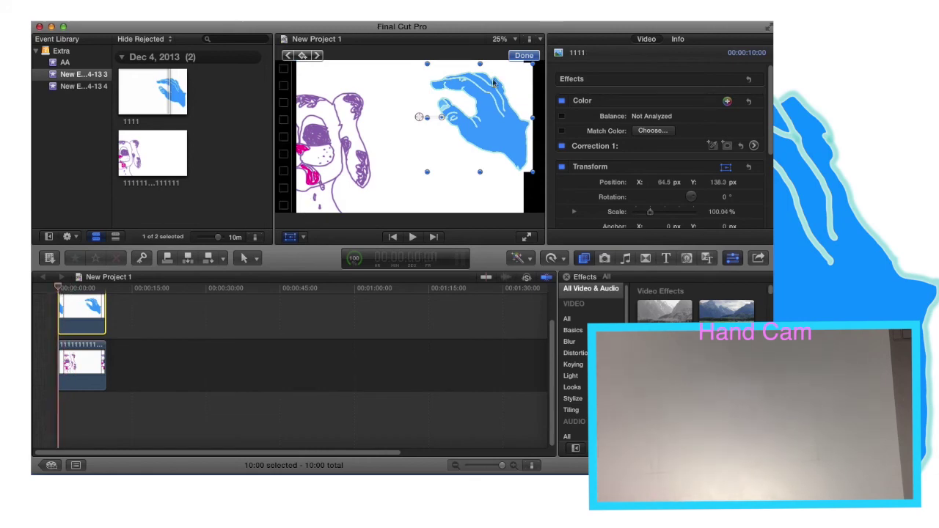
click(527, 56)
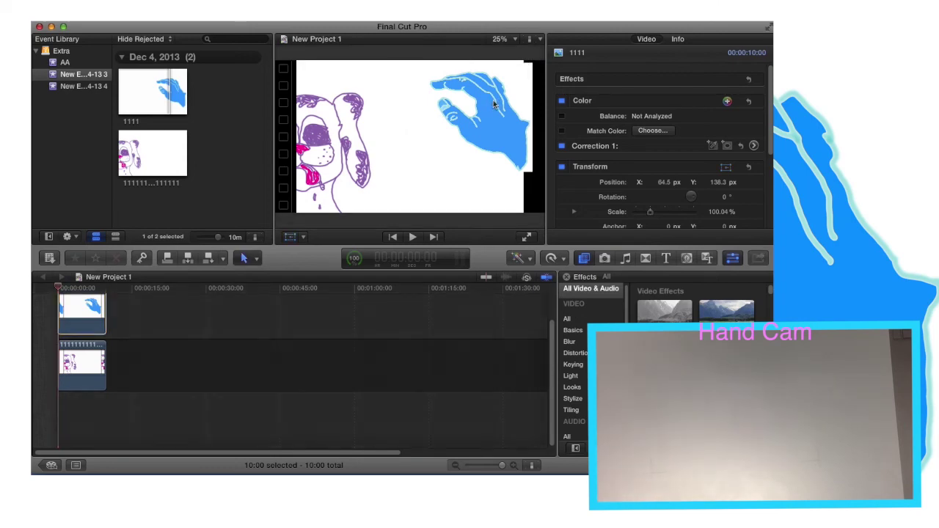
click(101, 305)
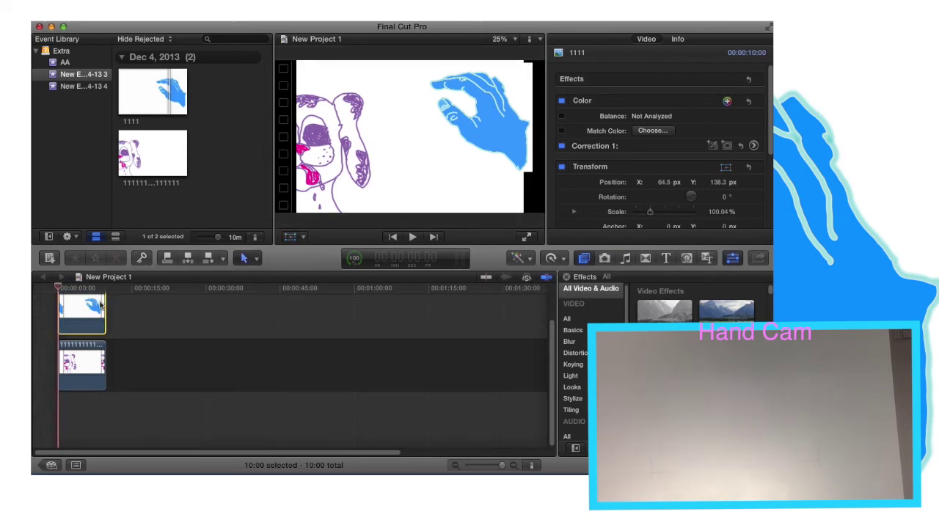
click(290, 237)
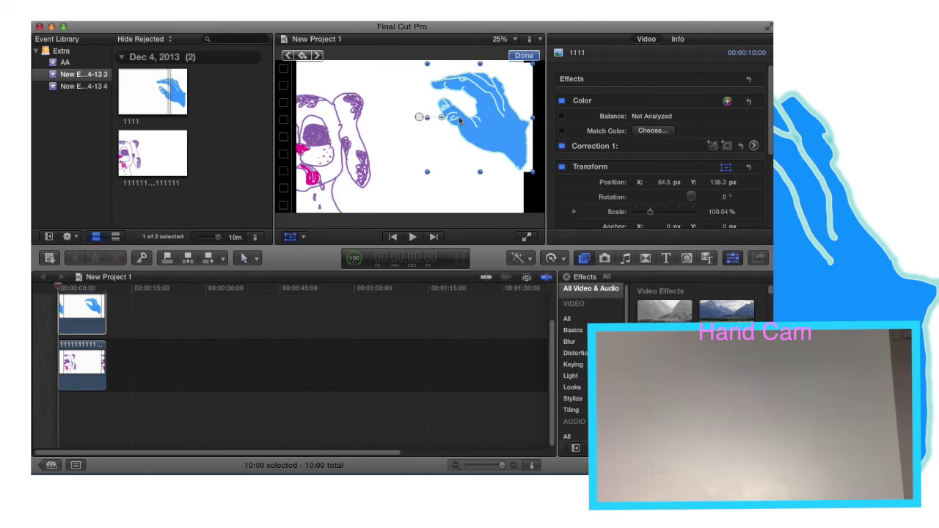
drag(465, 119, 485, 113)
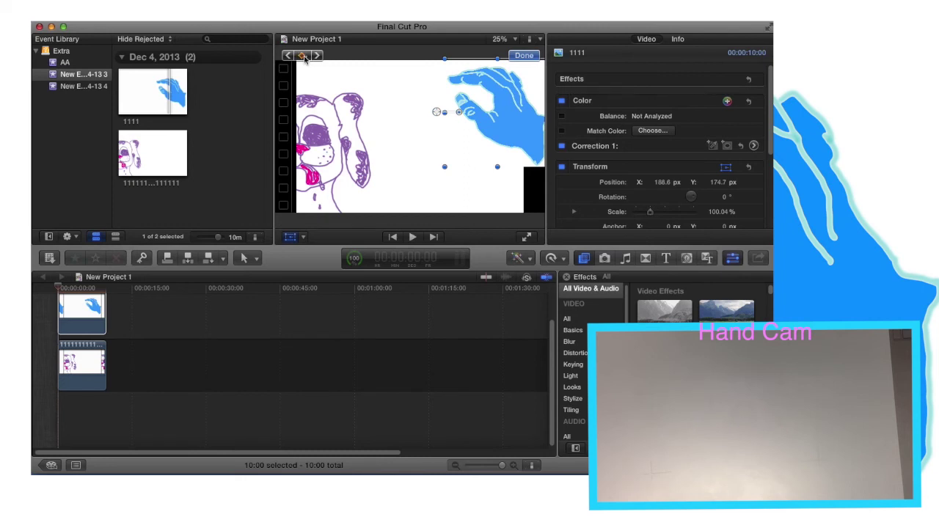
At about 4:13, keyframe the hand over the dog's head at about X -552.7, Y -0.3 px with a scale of about 103%.
click(80, 292)
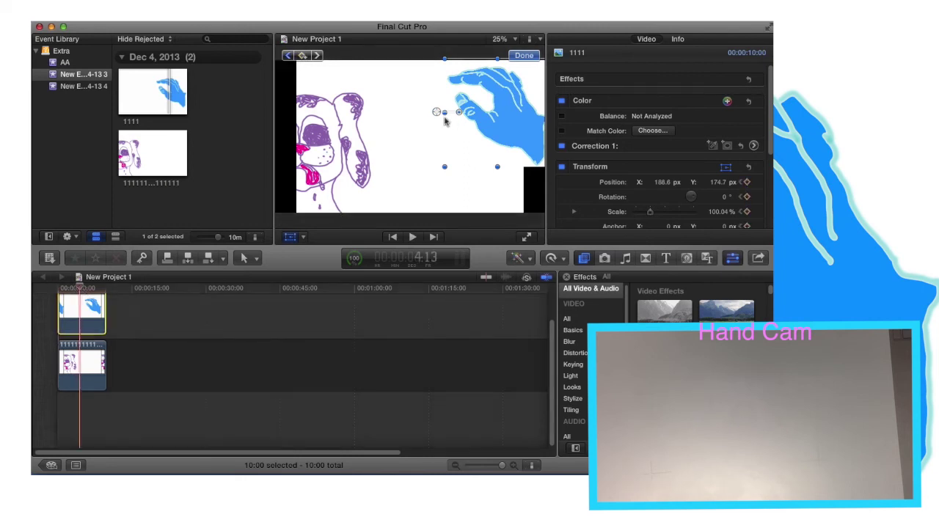
drag(437, 114, 332, 136)
drag(333, 190, 340, 191)
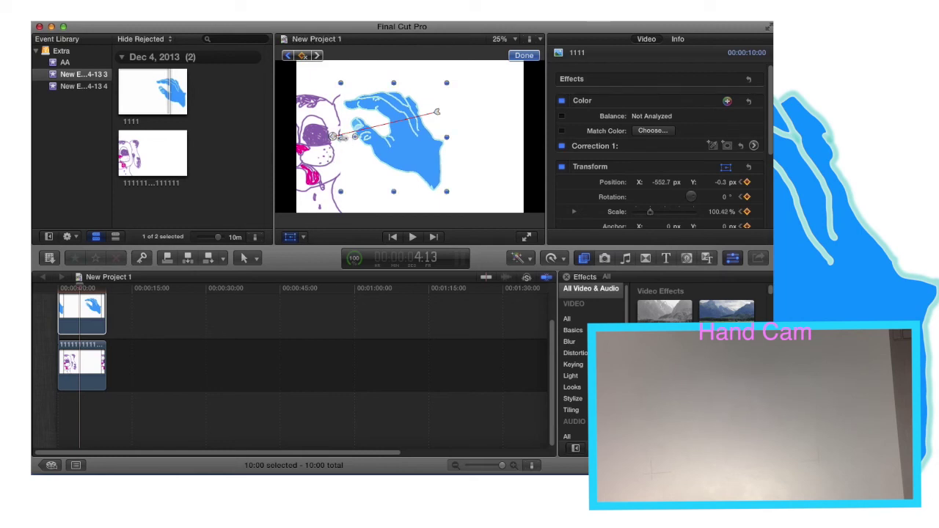
drag(340, 137, 365, 160)
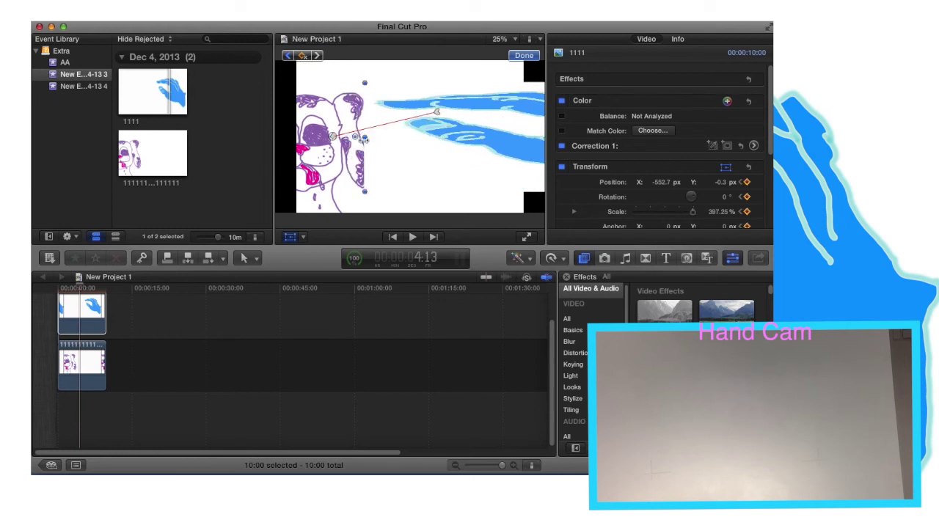
drag(363, 138, 340, 139)
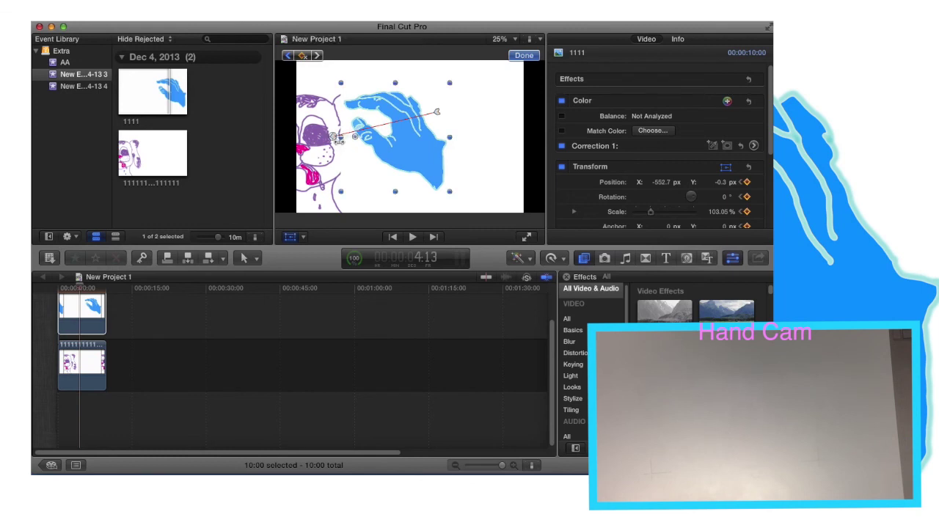
At about 8:09, keyframe the hand down past the dog's face at about X -902.2, Y -489.7 px.
click(99, 288)
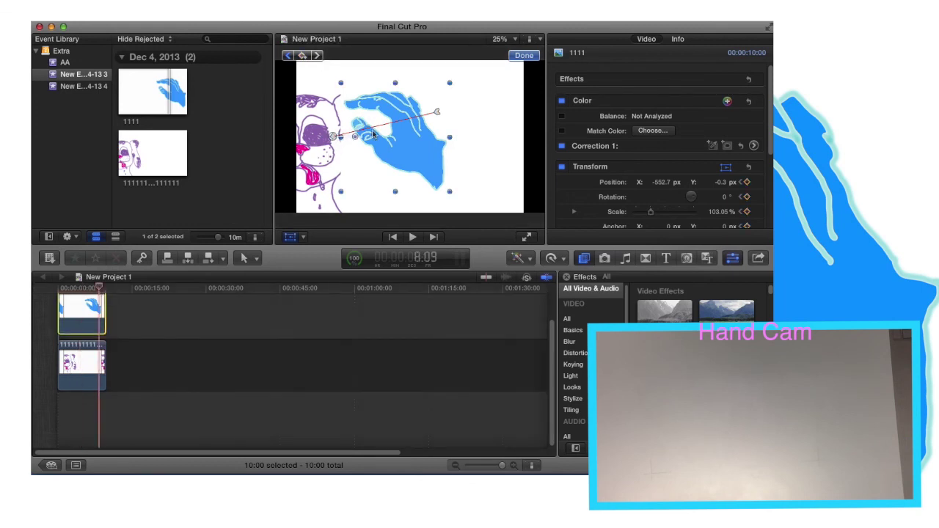
drag(374, 134, 340, 204)
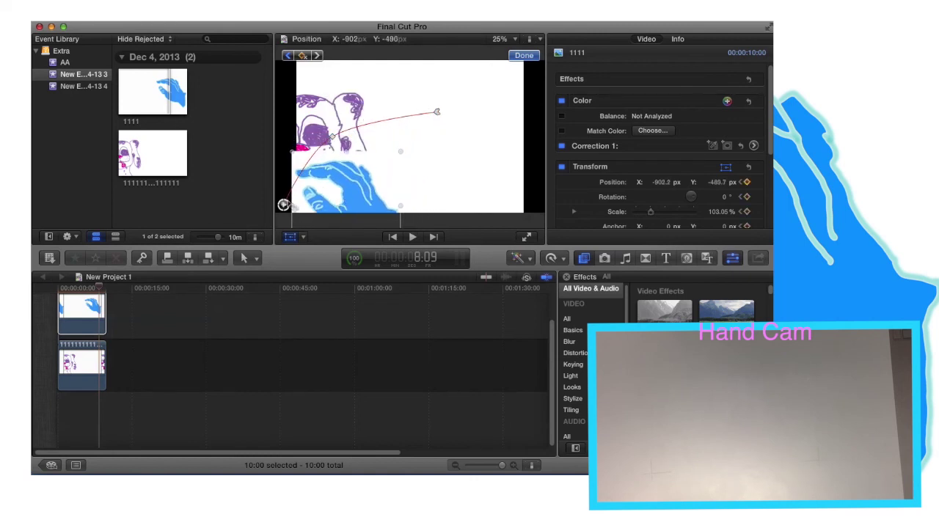
drag(283, 205, 283, 205)
Play the project from the beginning twice to check the hand's motion across the dog.
click(61, 290)
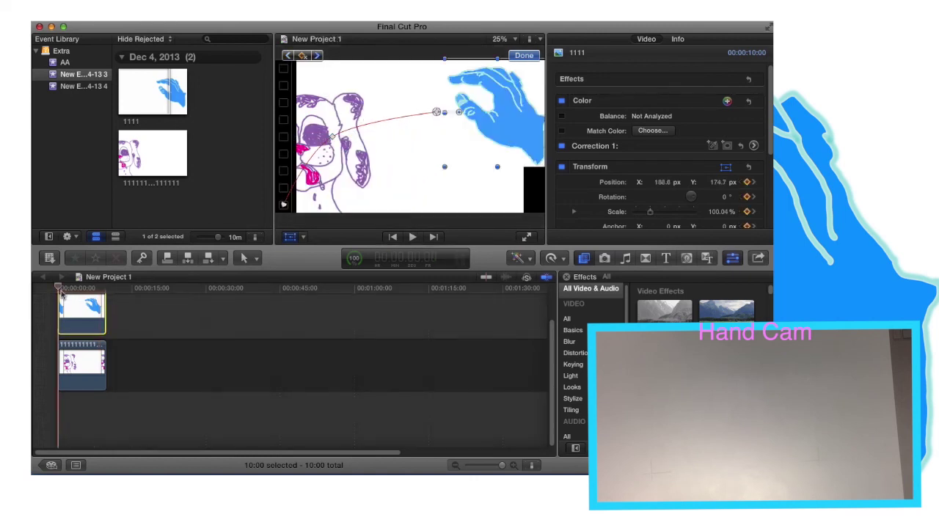
key(space)
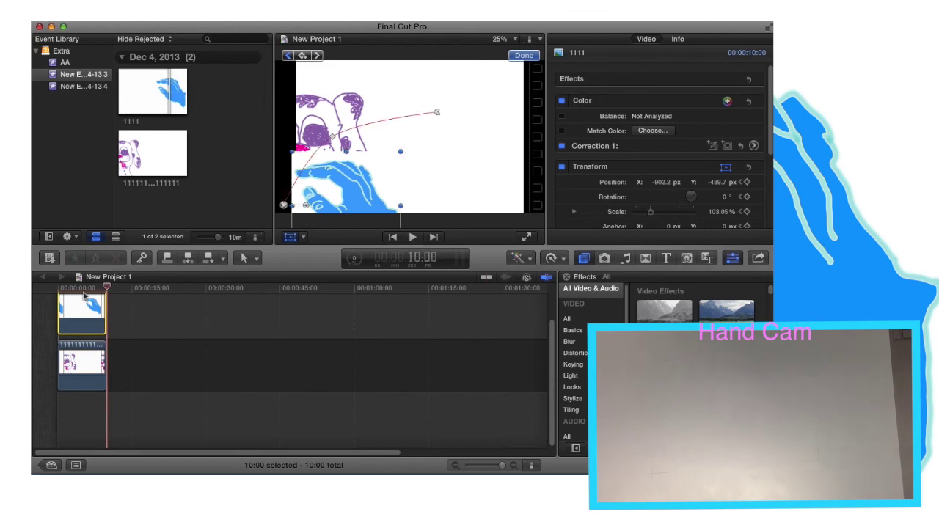
click(60, 288)
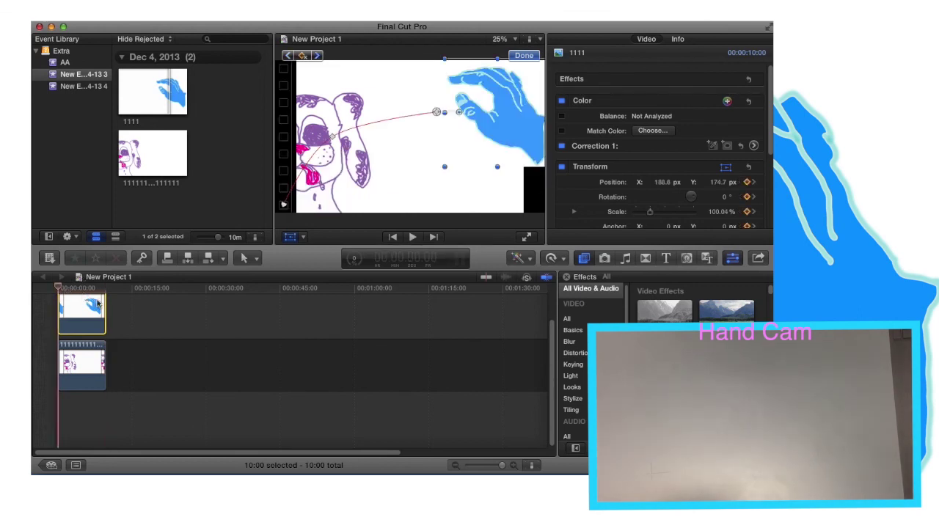
key(space)
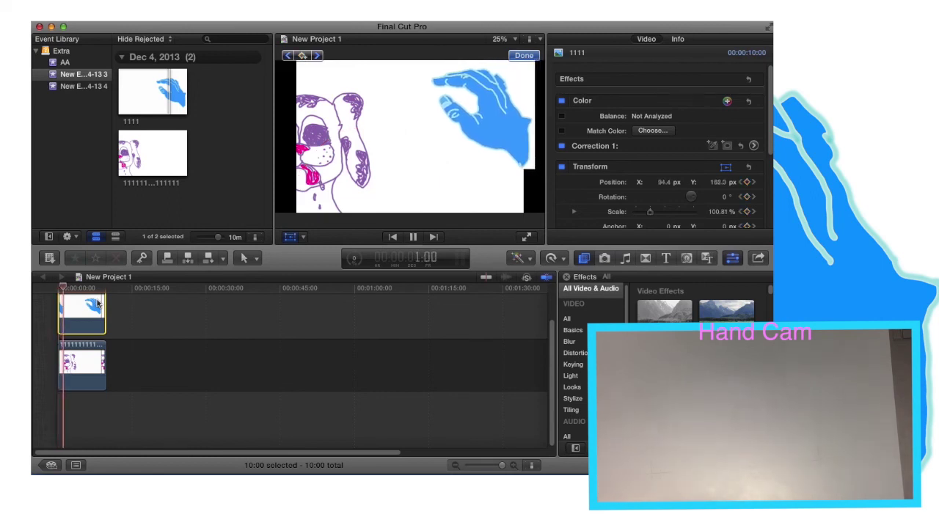